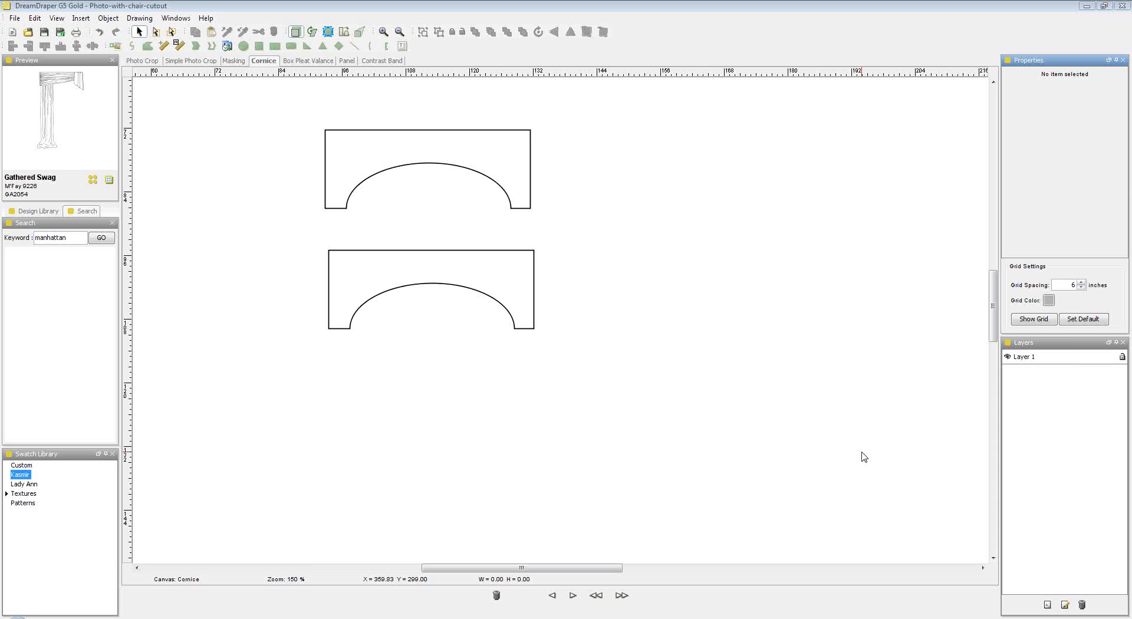
Reshape the lower cornice by pulling the centre point of its arch slightly downward.
left_click(482, 286)
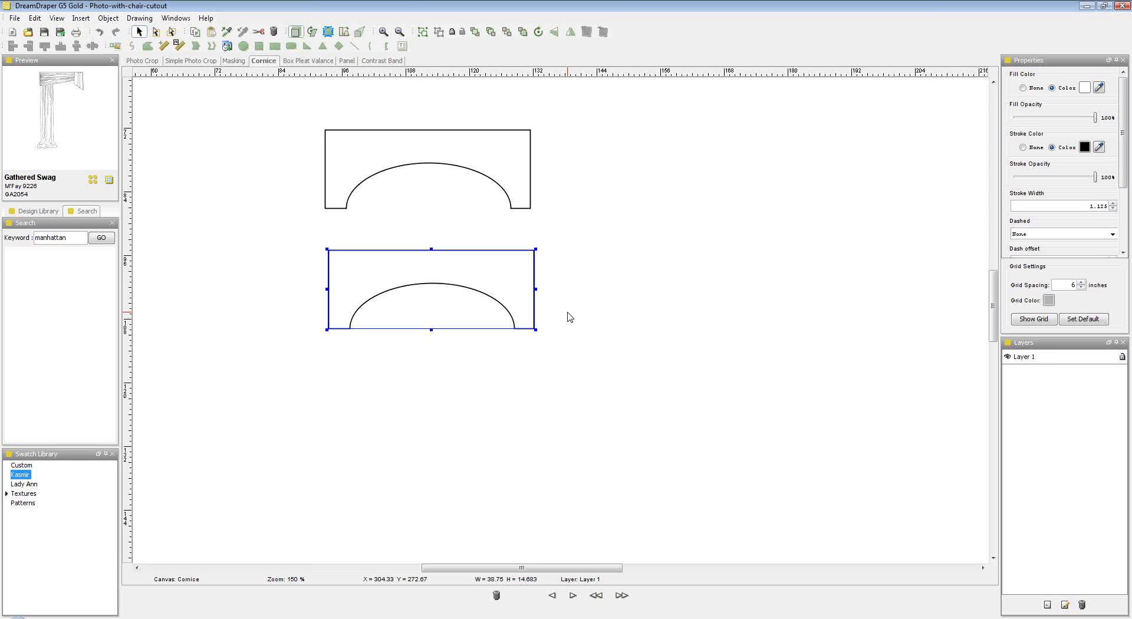
left_click(328, 32)
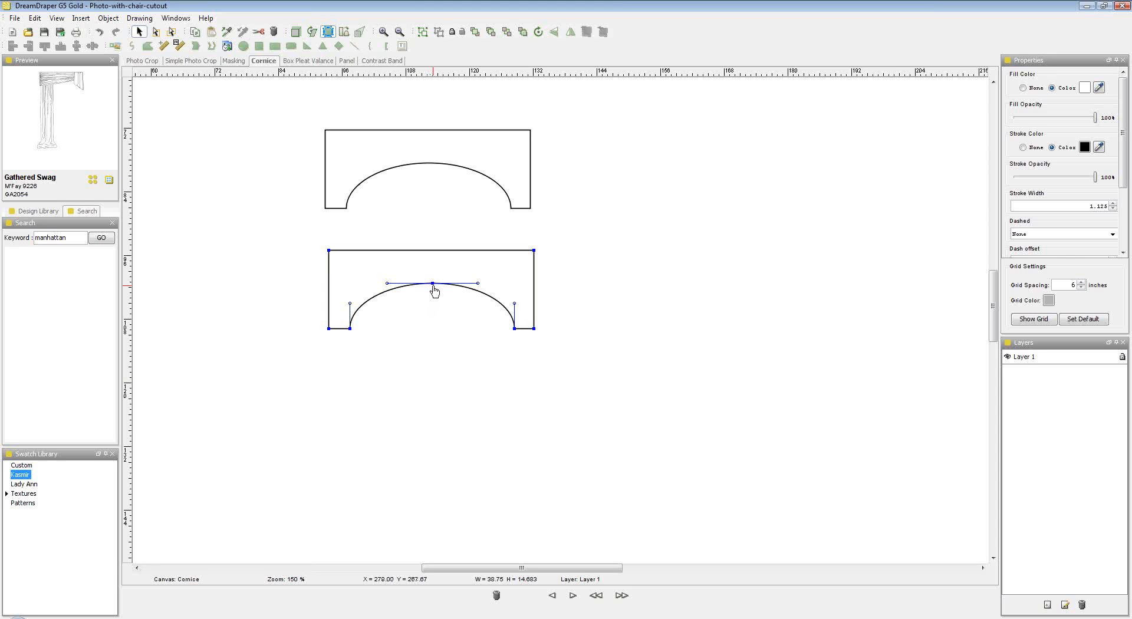
left_click_drag(434, 285, 435, 298)
left_click(466, 369)
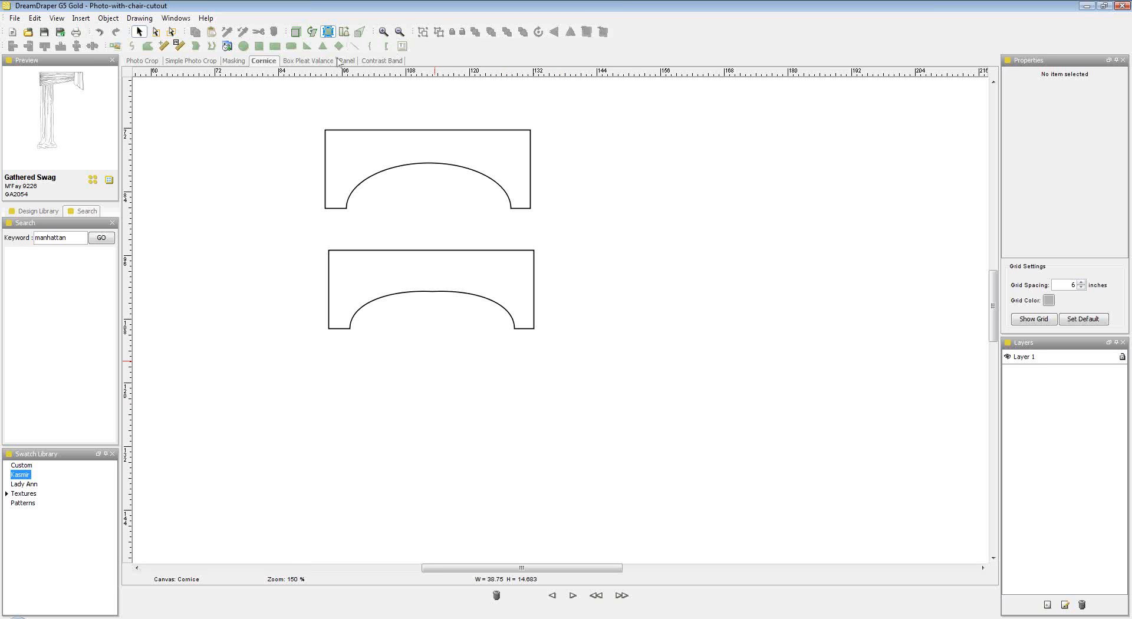
On the Box Pleat Valance canvas, show the edit points of the whole lower valance.
left_click(310, 63)
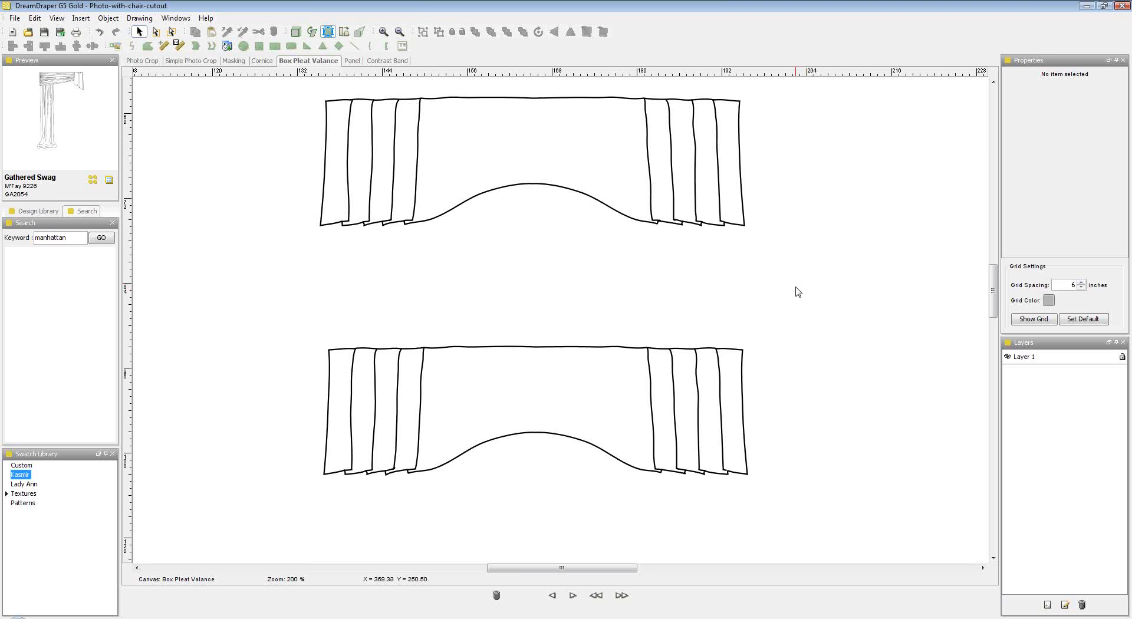
left_click(328, 30)
left_click(506, 347)
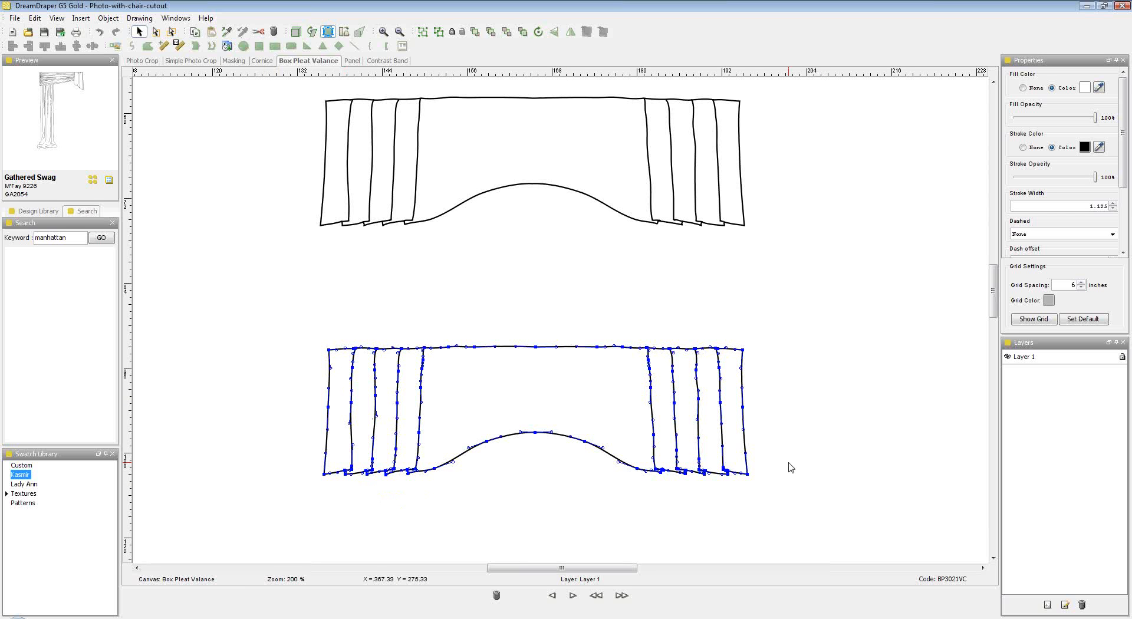
Select only the outer outline of the lower valance with the sub-object selection tool to show its edit points.
left_click(157, 34)
left_click(157, 34)
left_click(283, 350)
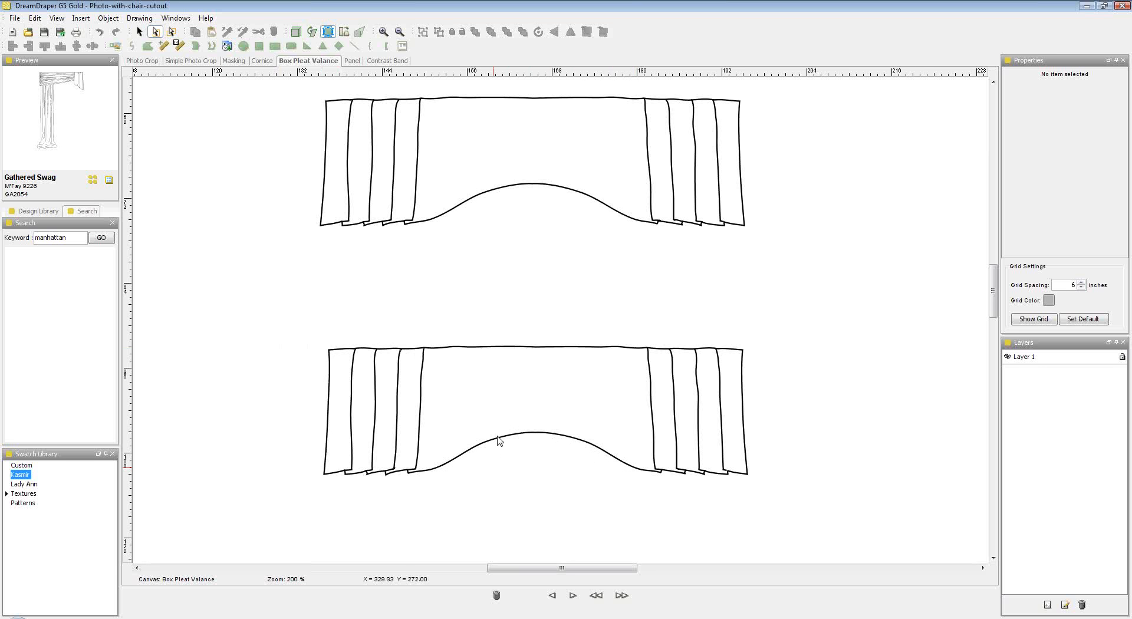
left_click(531, 404)
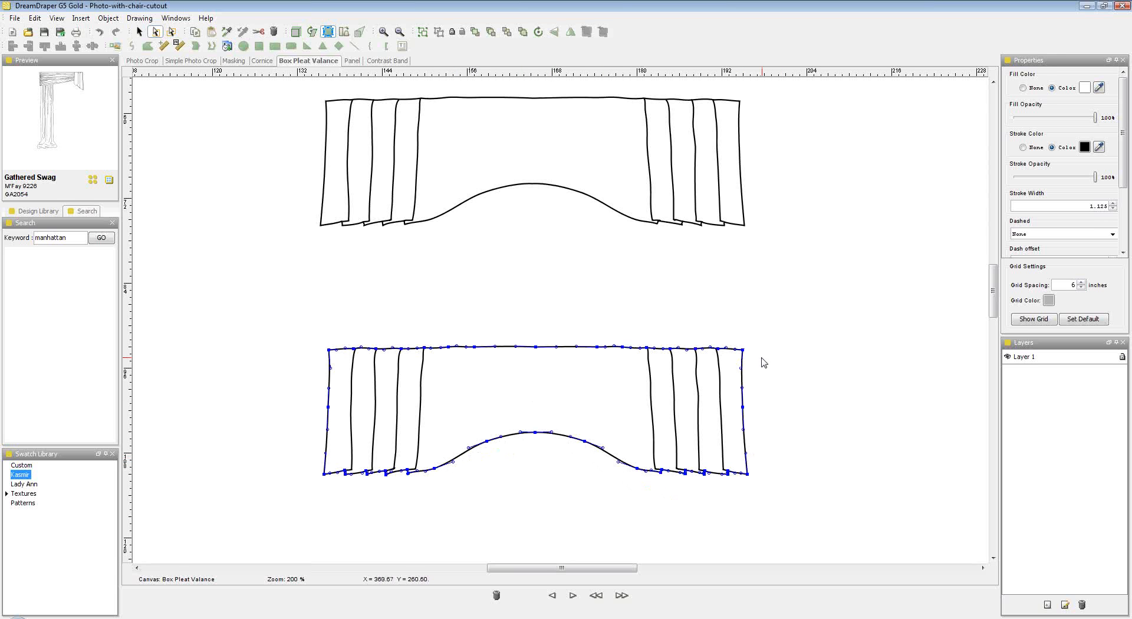
Delete a middle edit point from each of the two central pleat lines at the right end of the lower valance.
left_click(698, 388)
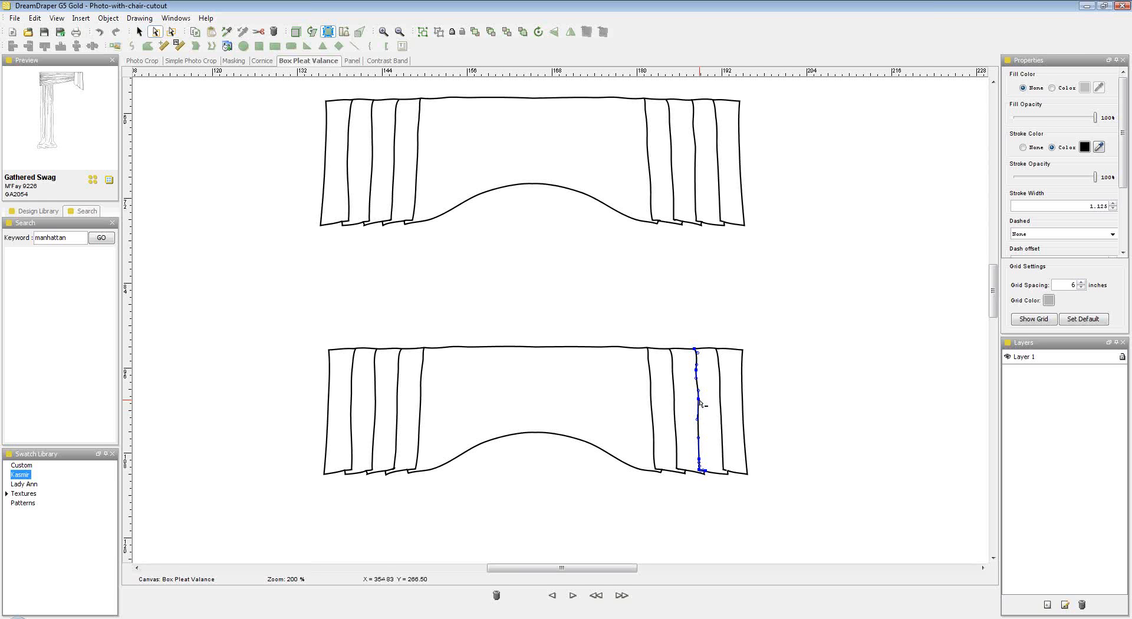
left_click(700, 401)
left_click(786, 441)
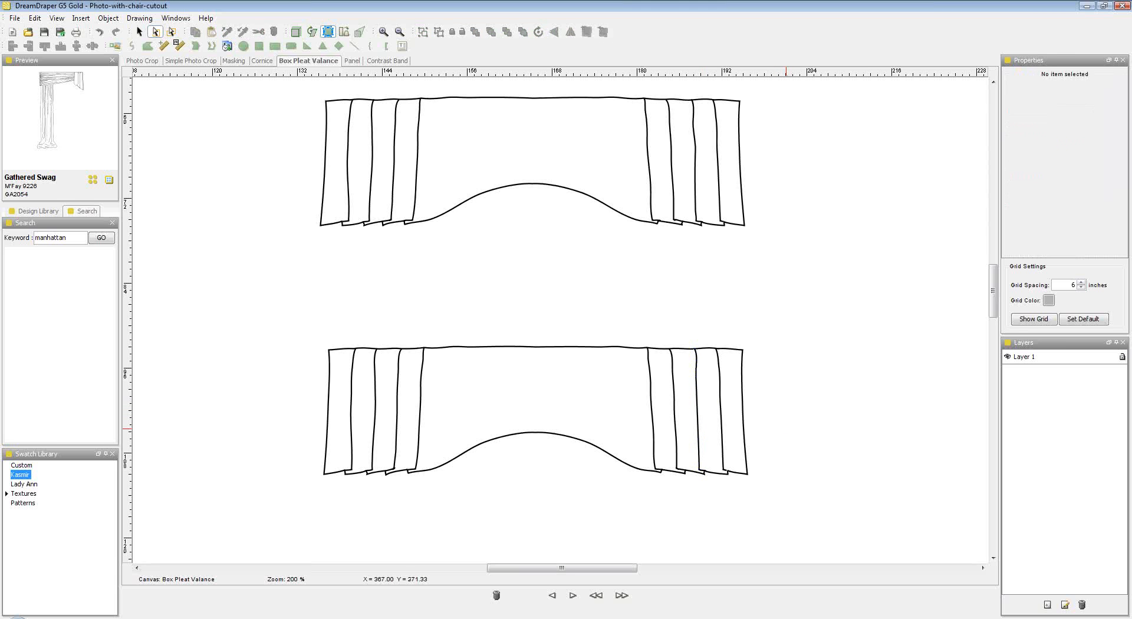
left_click(676, 408)
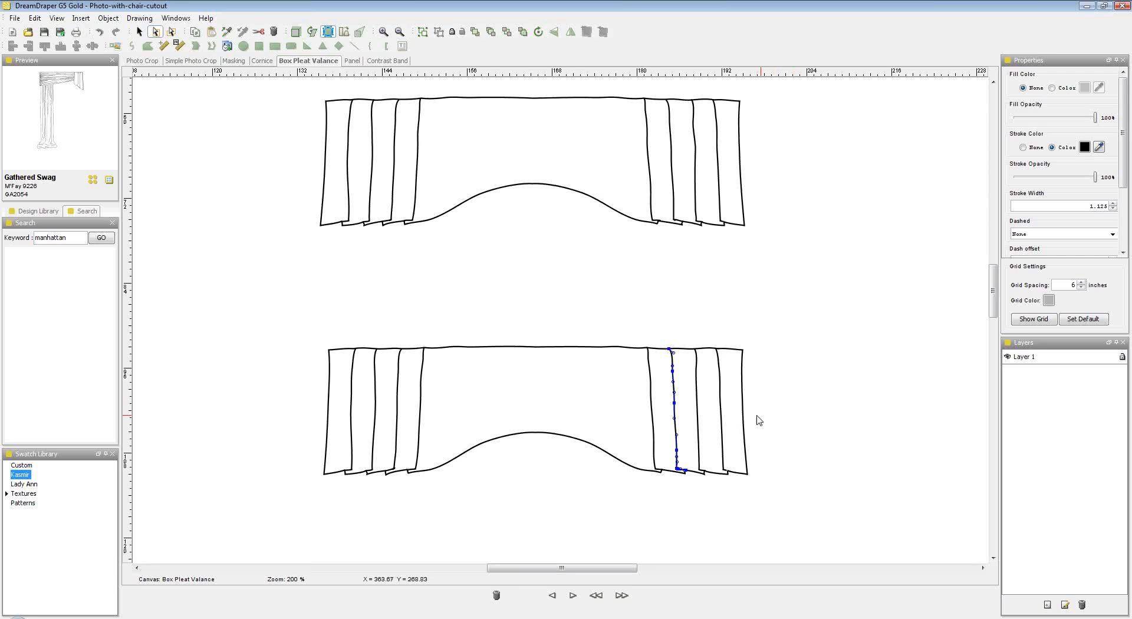
left_click(675, 406)
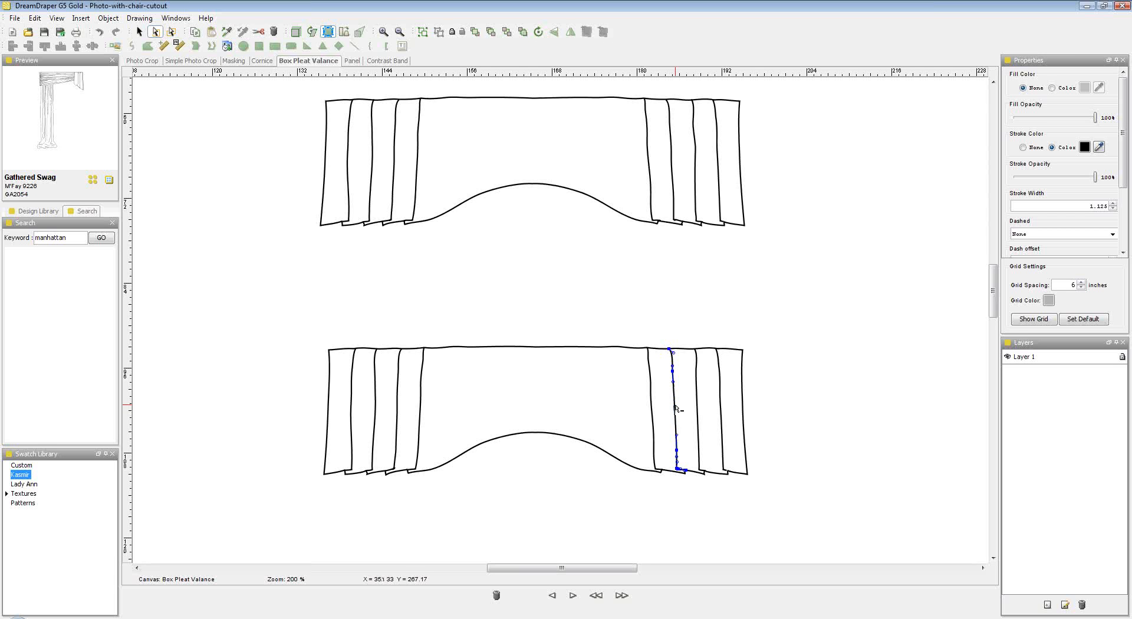
left_click(794, 433)
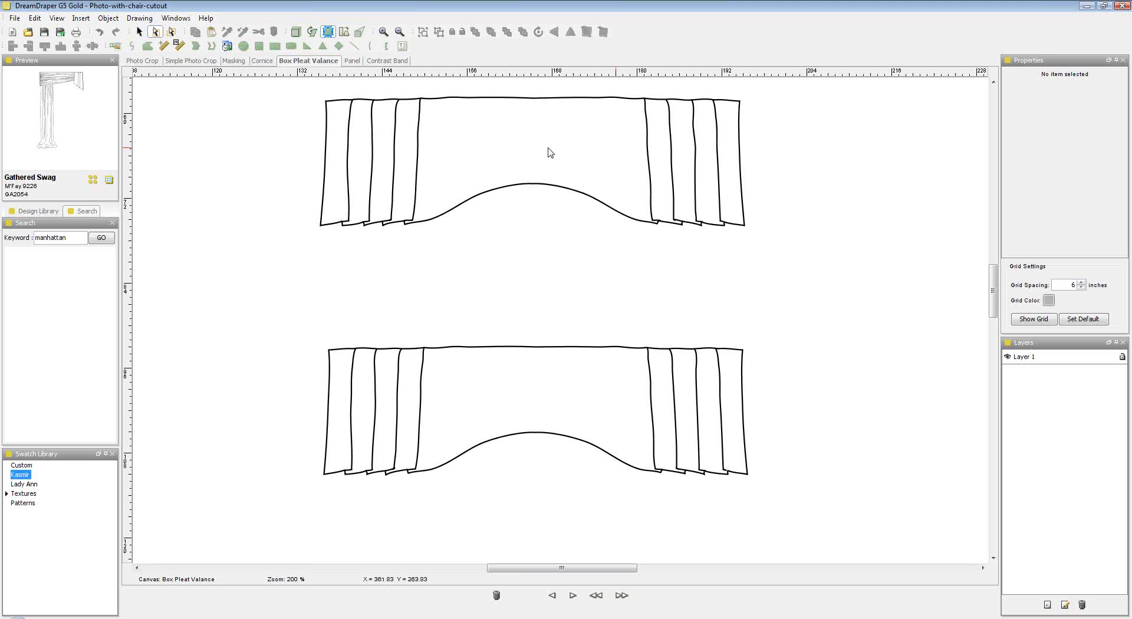
On the Panel canvas, move the right-hand curtain panel over the other panel, offset slightly to the left.
left_click(352, 61)
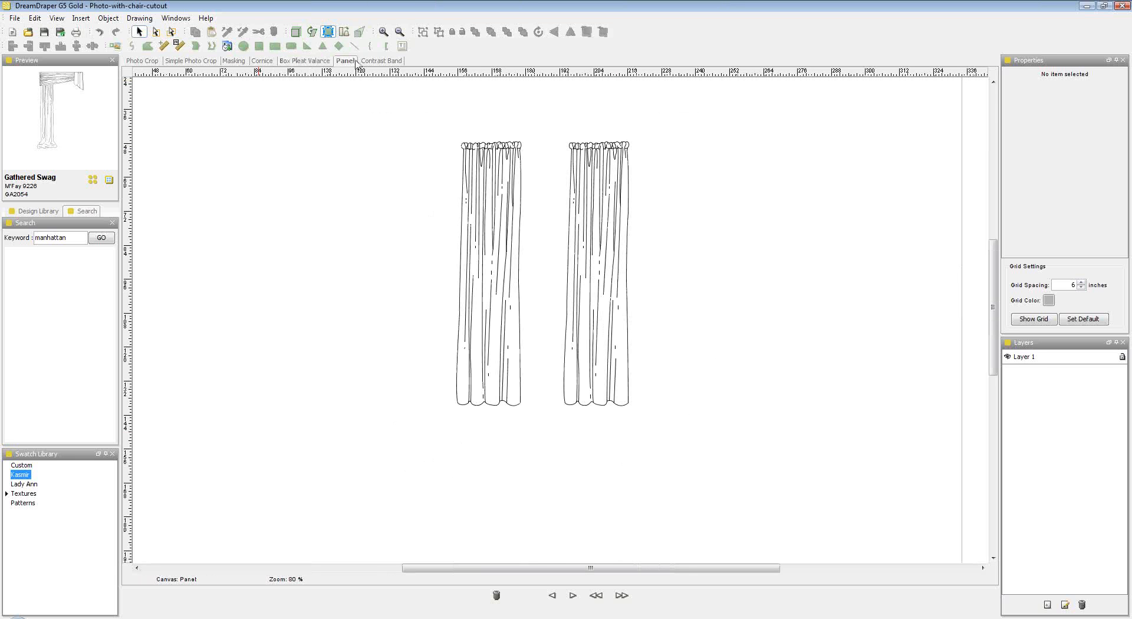
left_click(297, 33)
left_click(625, 299)
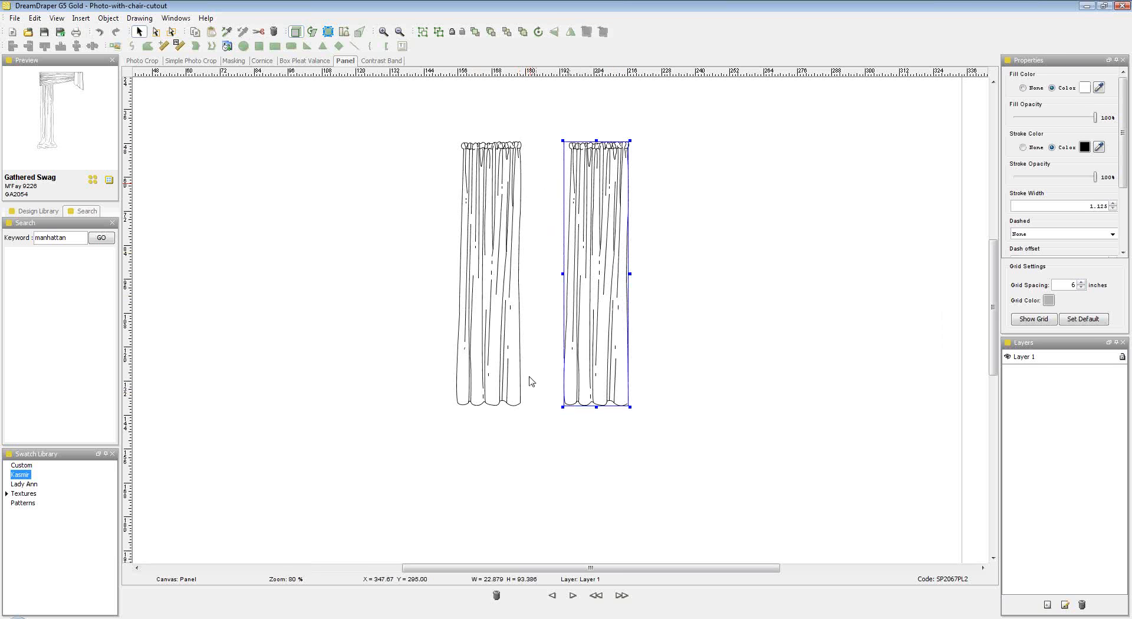
left_click_drag(609, 215, 499, 217)
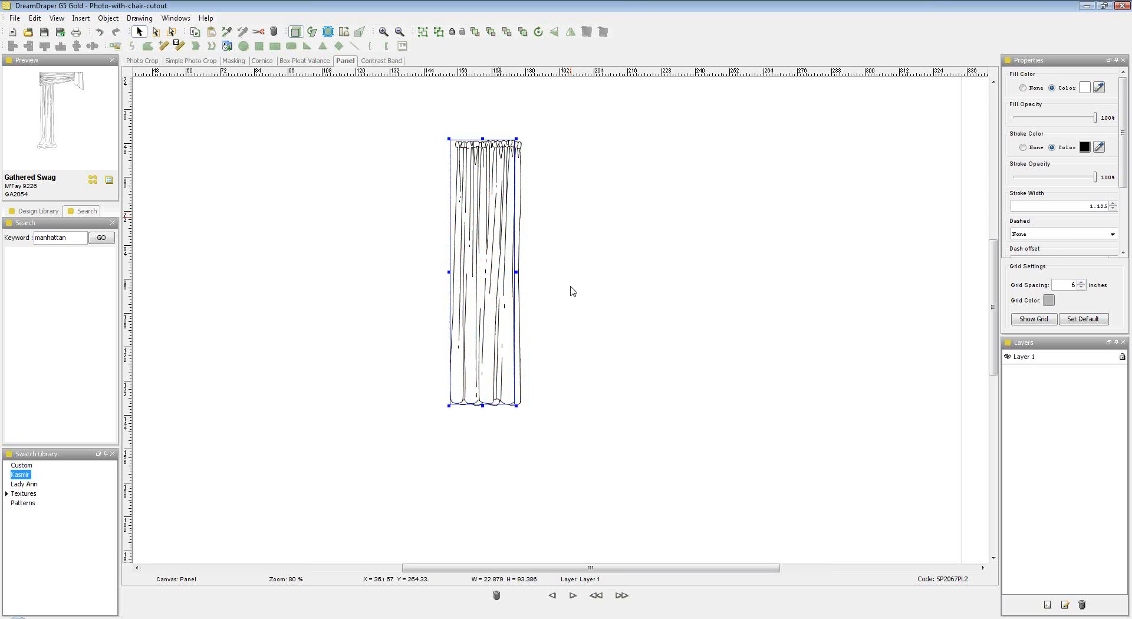
Fill the front curtain panel with a blue-violet swatch colour.
left_click(1086, 88)
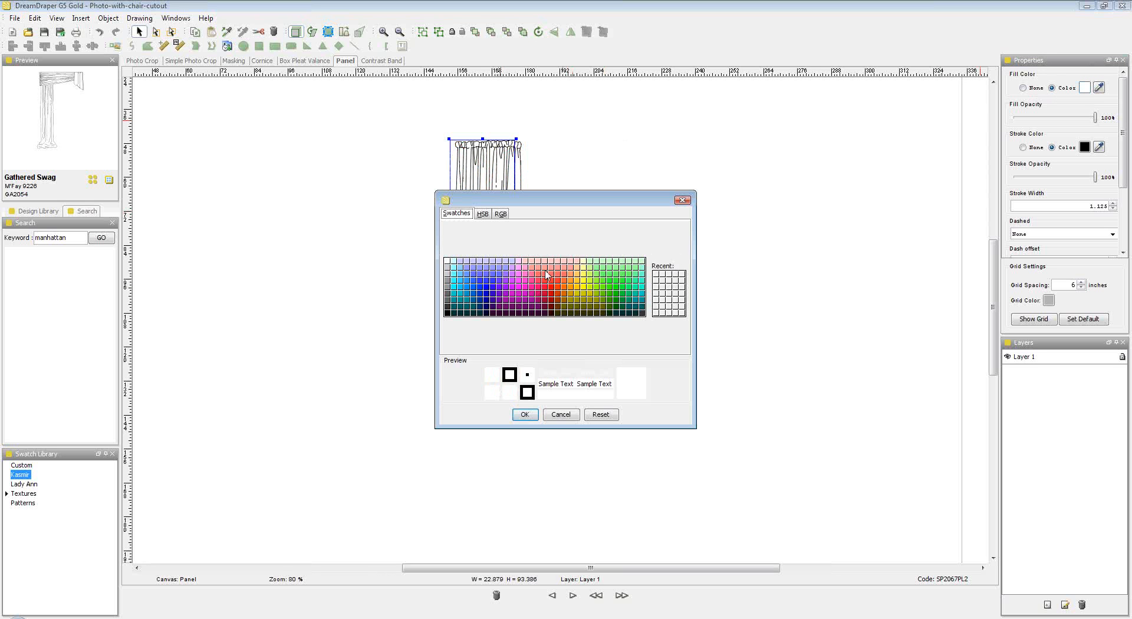
left_click(498, 281)
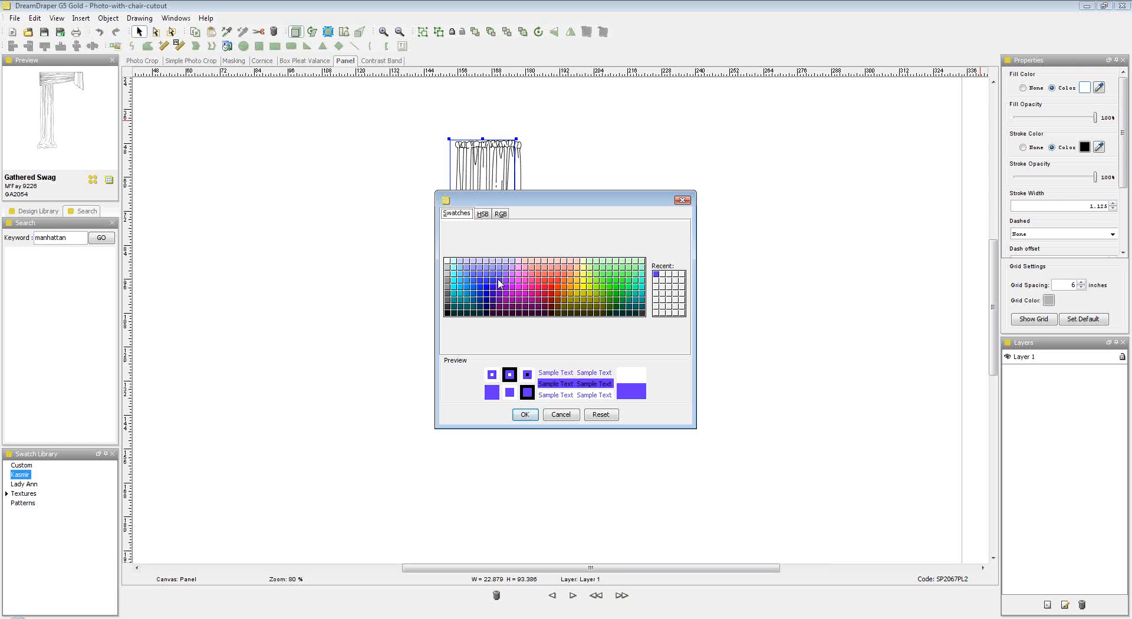
left_click(529, 415)
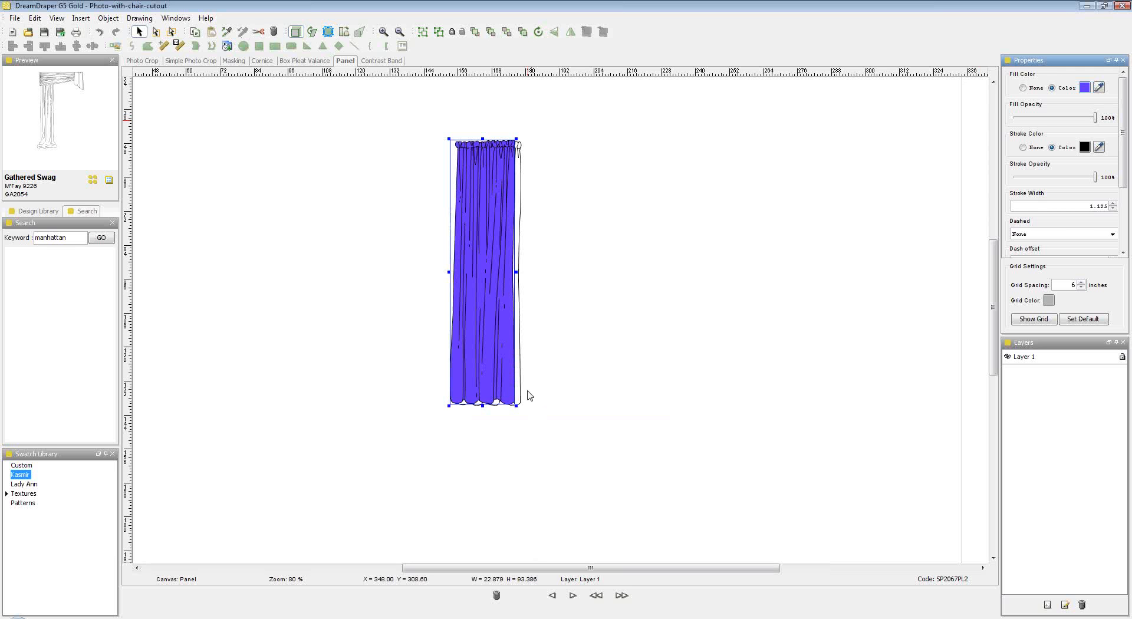
Fill the curtain panel behind it with a light purple swatch colour.
left_click(521, 217)
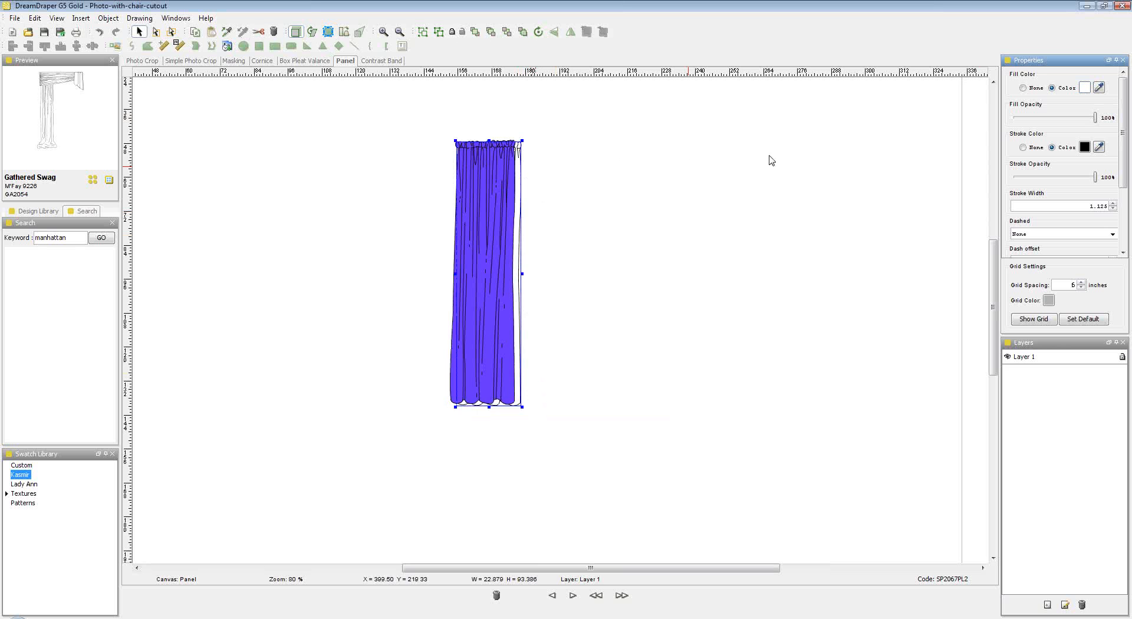
left_click(1085, 88)
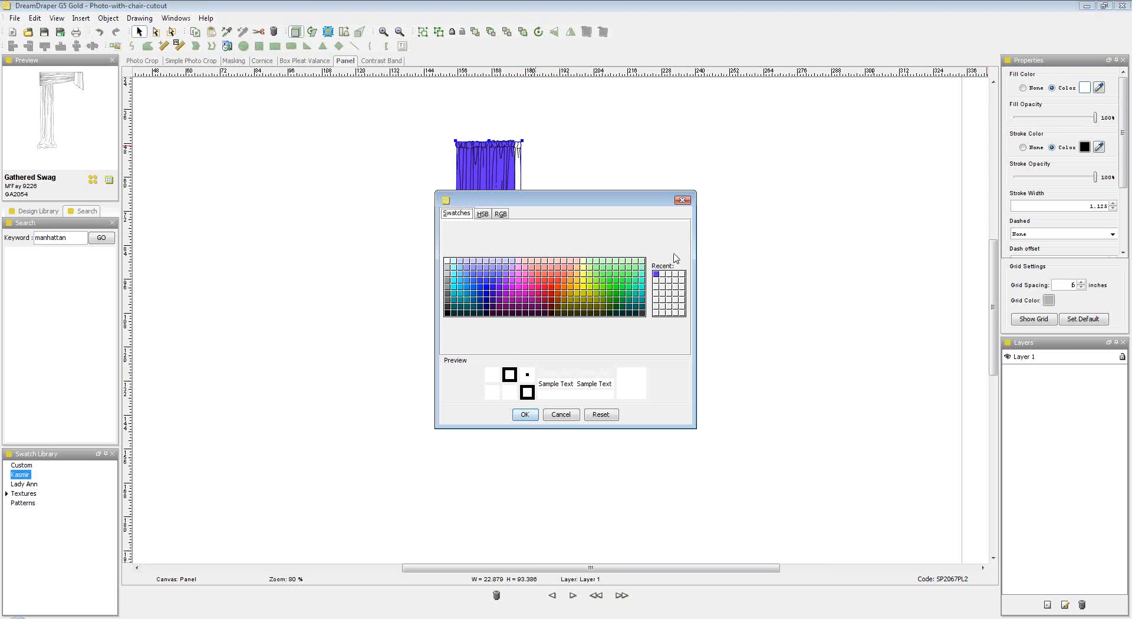
left_click(513, 279)
left_click(525, 414)
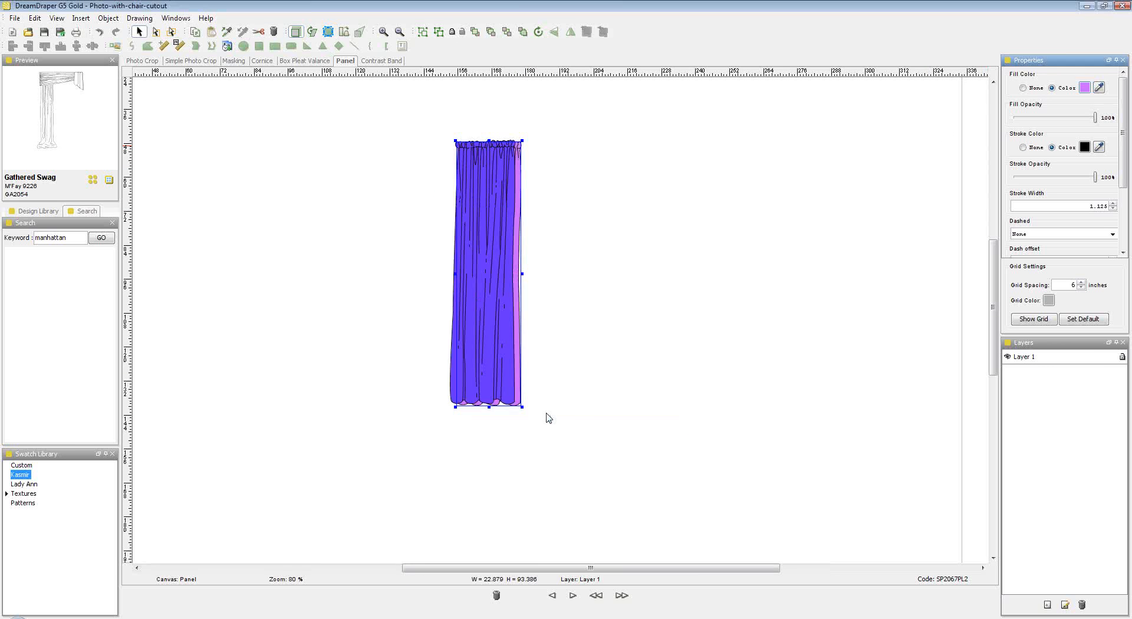
left_click(593, 399)
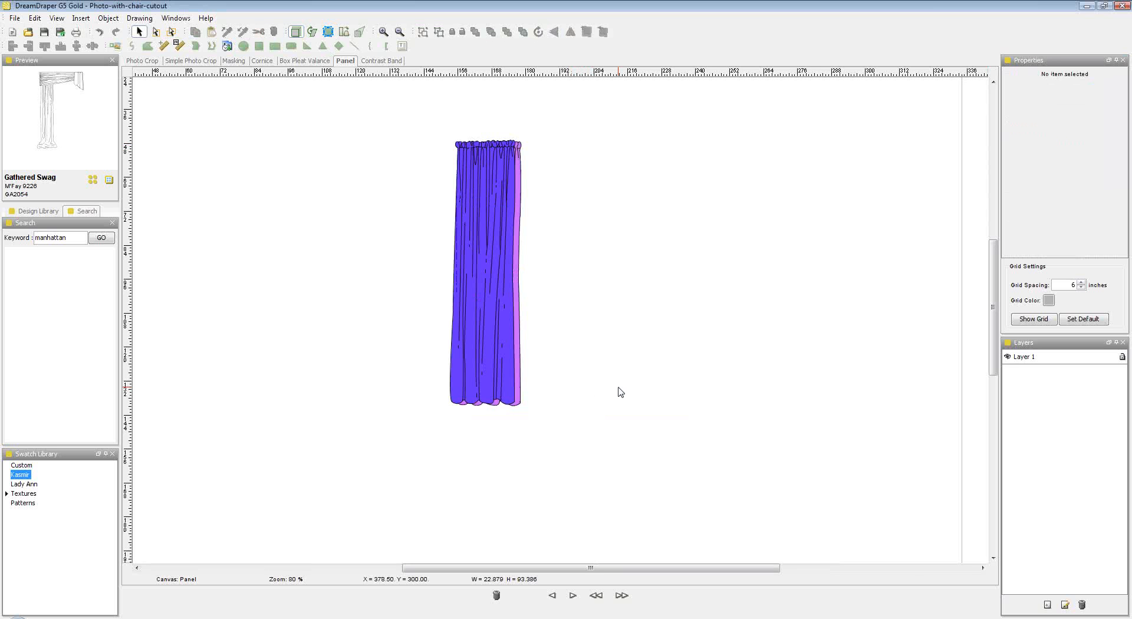
Resize the light purple back panel to about 22.4 inches wide and 91.7 inches high.
left_click(520, 335)
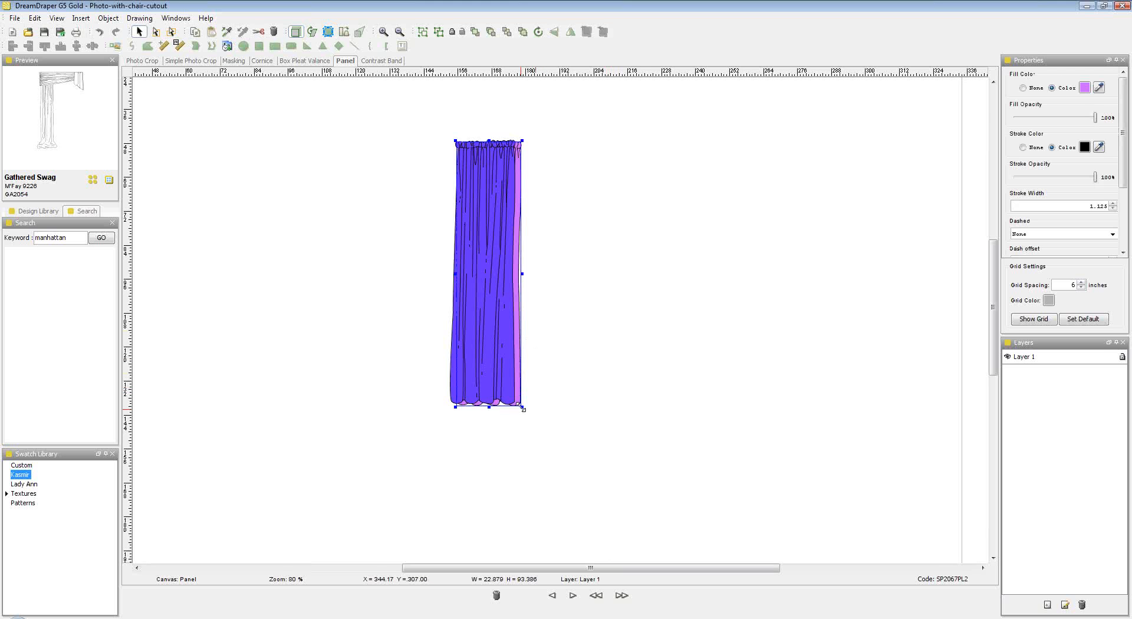
left_click_drag(521, 407, 521, 402)
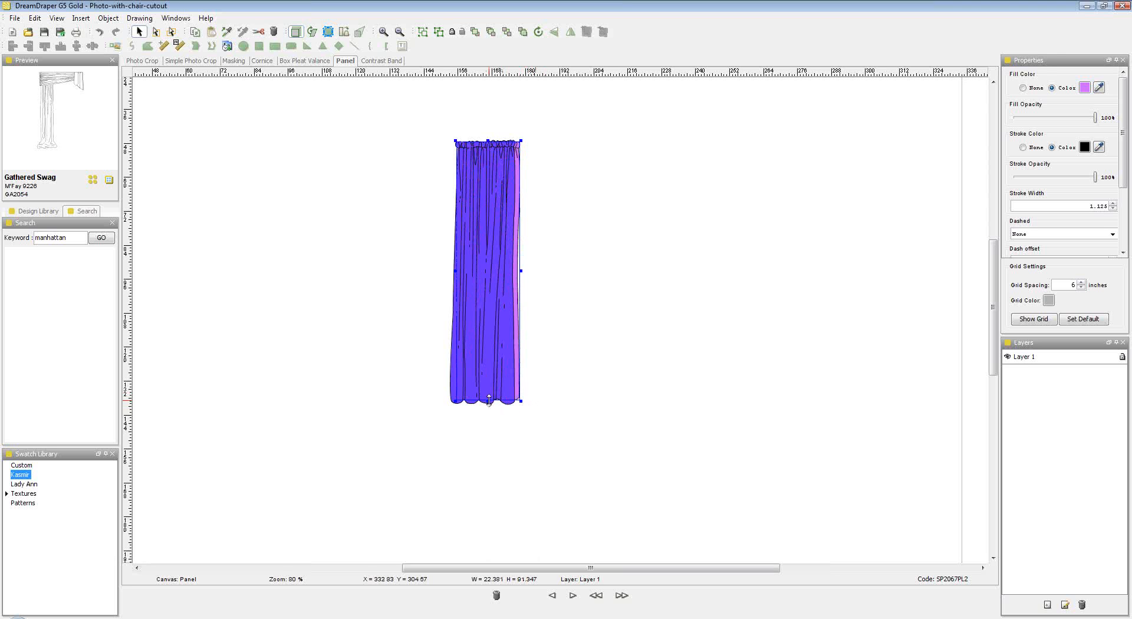
left_click_drag(489, 401, 489, 402)
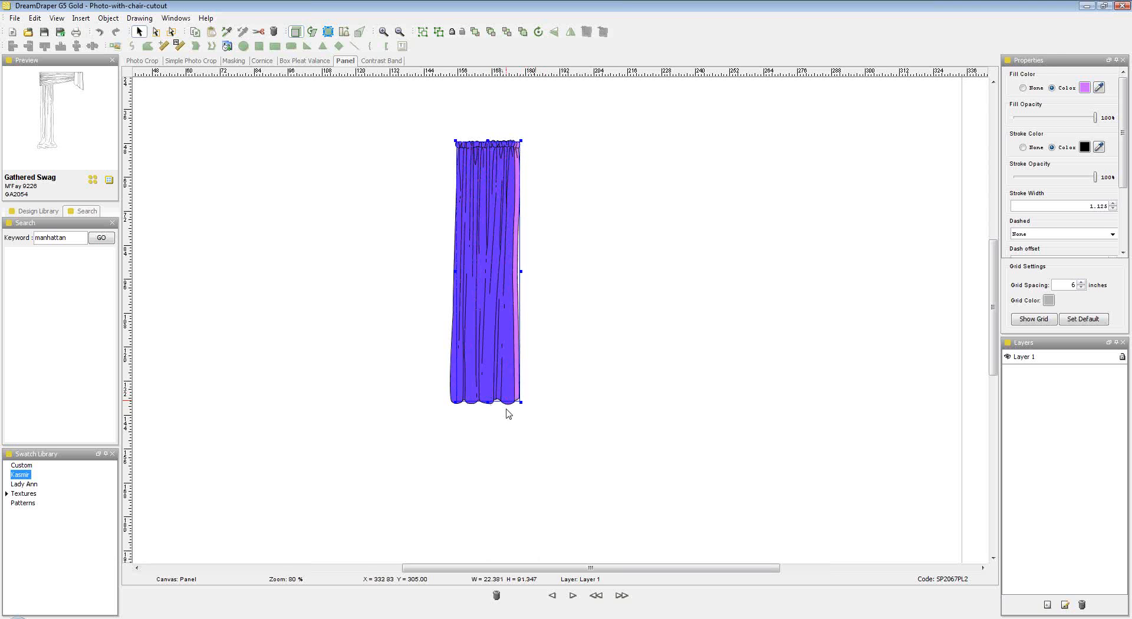
left_click(558, 411)
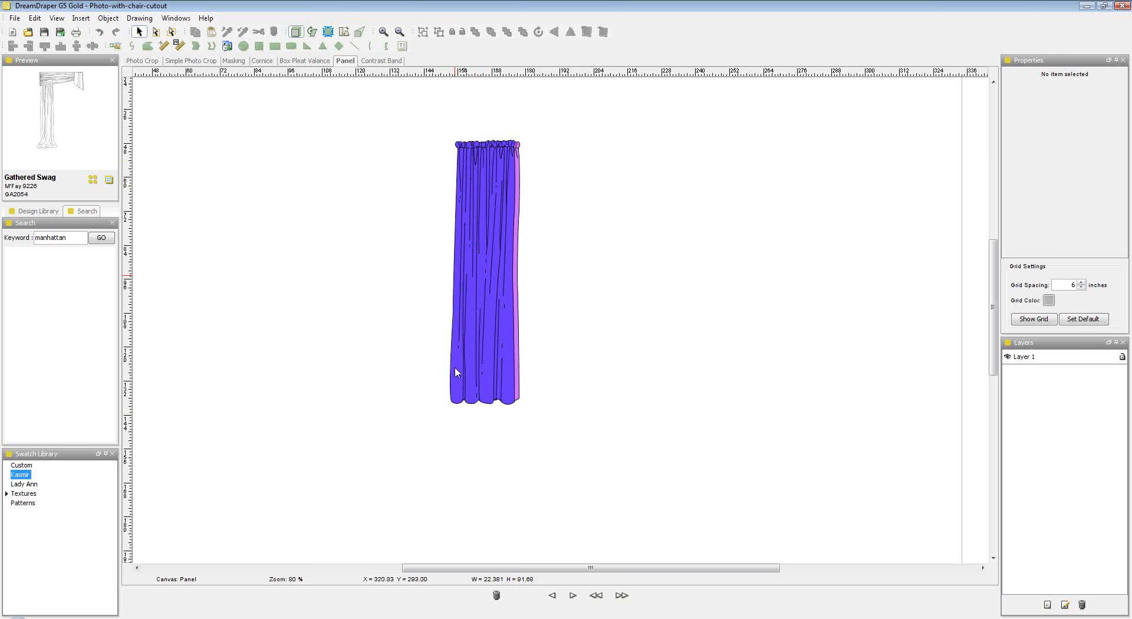
Reshape the blue-violet front panel by moving its lower-left edit point slightly outward.
left_click(329, 32)
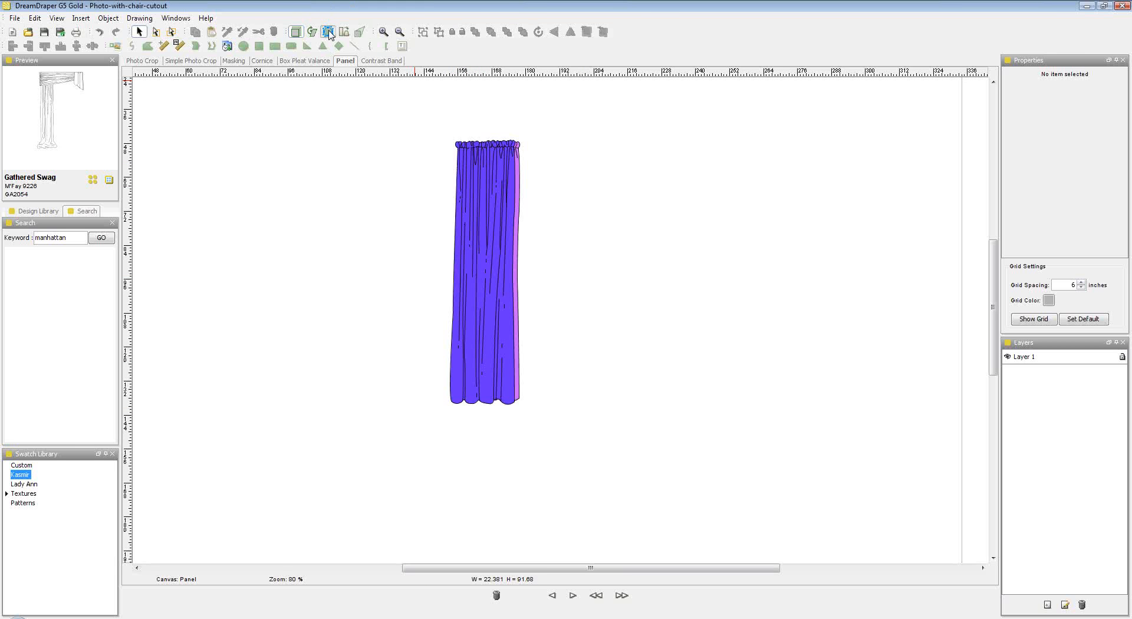
left_click(454, 378)
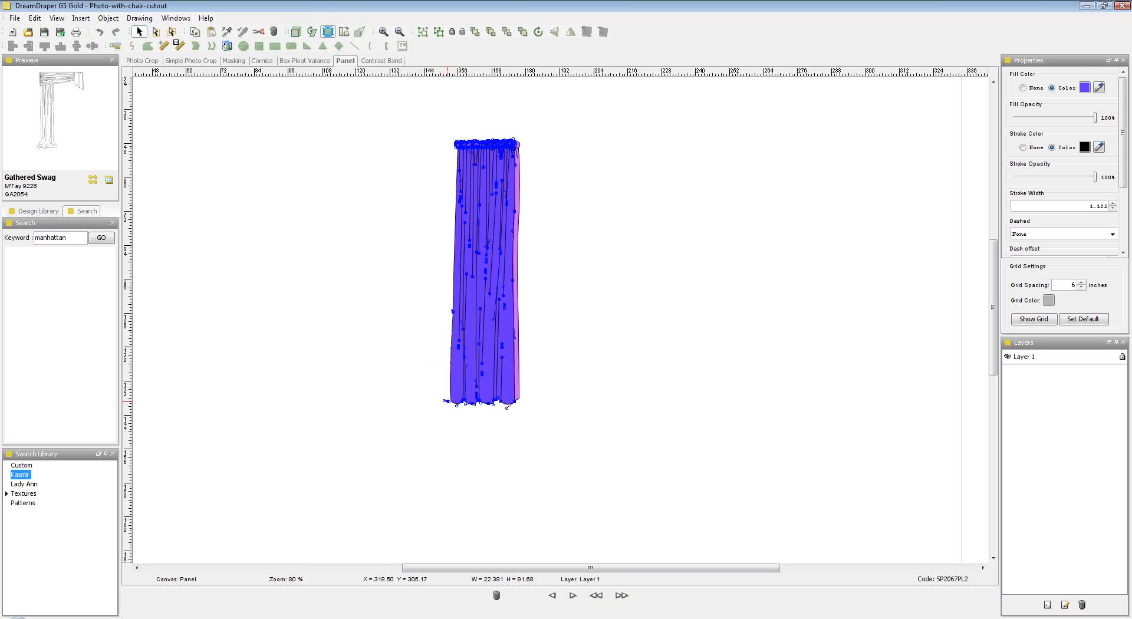
left_click(425, 437)
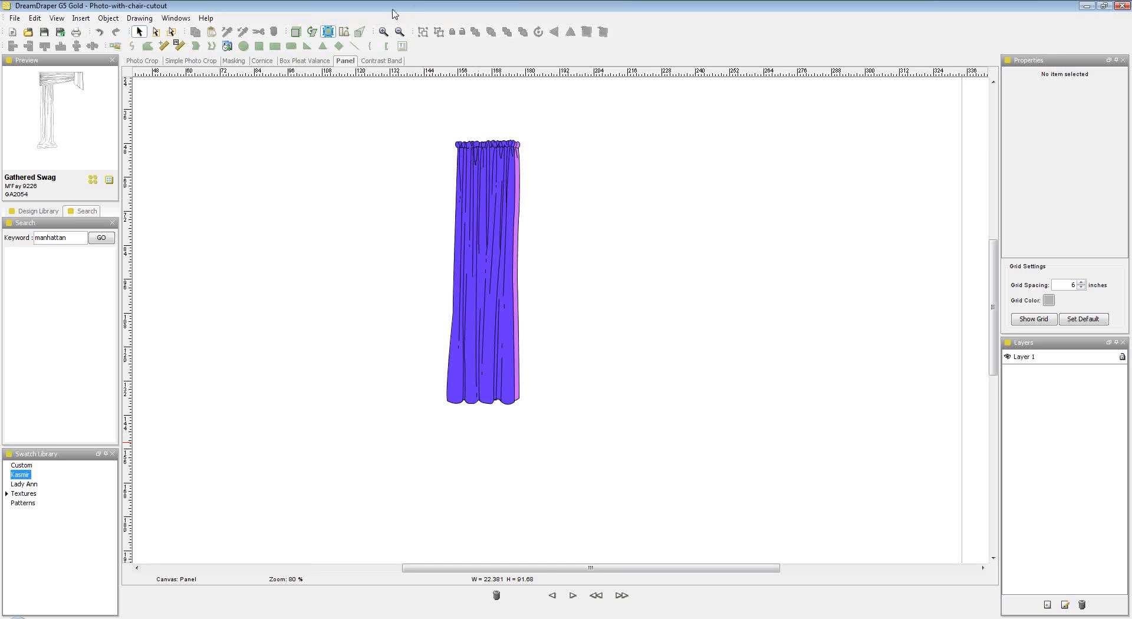
On the Contrast Band canvas, draw a closed diagonal band following the folds across the drape, about 22.2 by 35.7 inches.
left_click(384, 61)
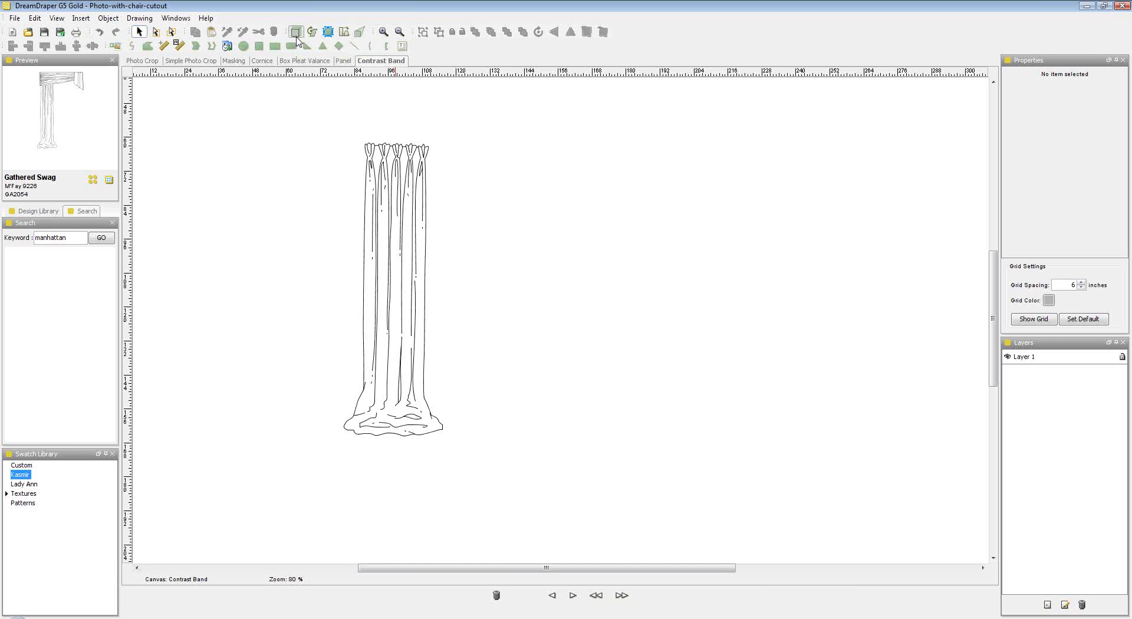
left_click(134, 49)
mouse_move(364, 238)
left_mouse_down()
mouse_move(421, 292)
mouse_move(425, 336)
left_mouse_up()
left_click(416, 332)
left_click(411, 330)
left_click(402, 327)
left_click(397, 324)
left_click(388, 319)
left_click(383, 316)
left_click(377, 311)
left_click(364, 301)
left_click(363, 238)
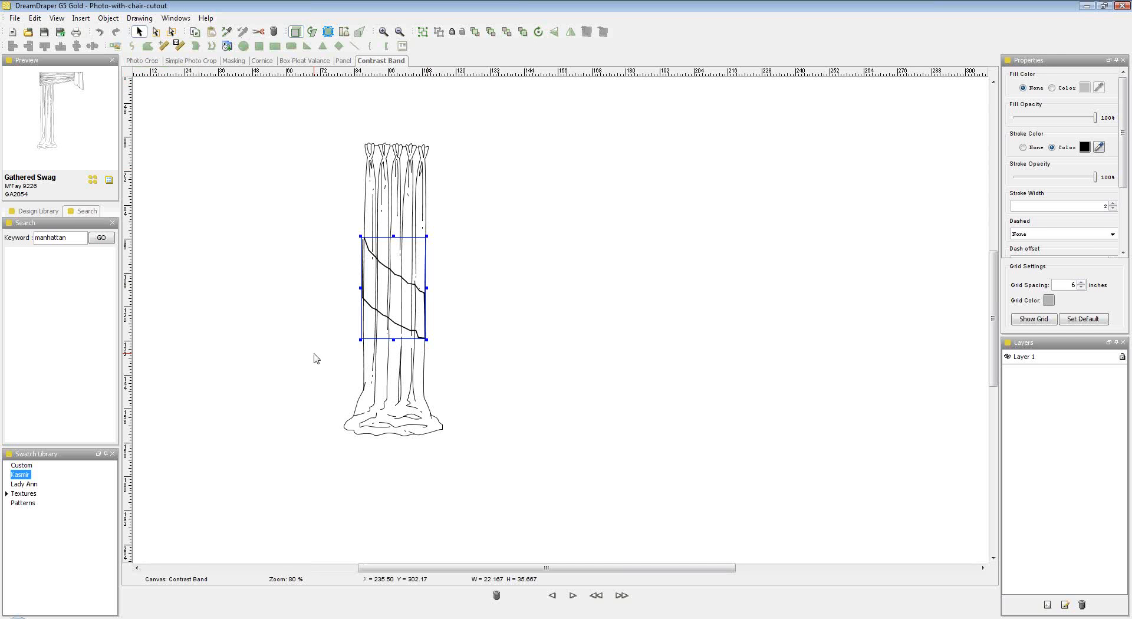
Apply the Astra Spyro Gyro fabric from the Lady Ann swatches to the drape panel.
left_click(428, 205)
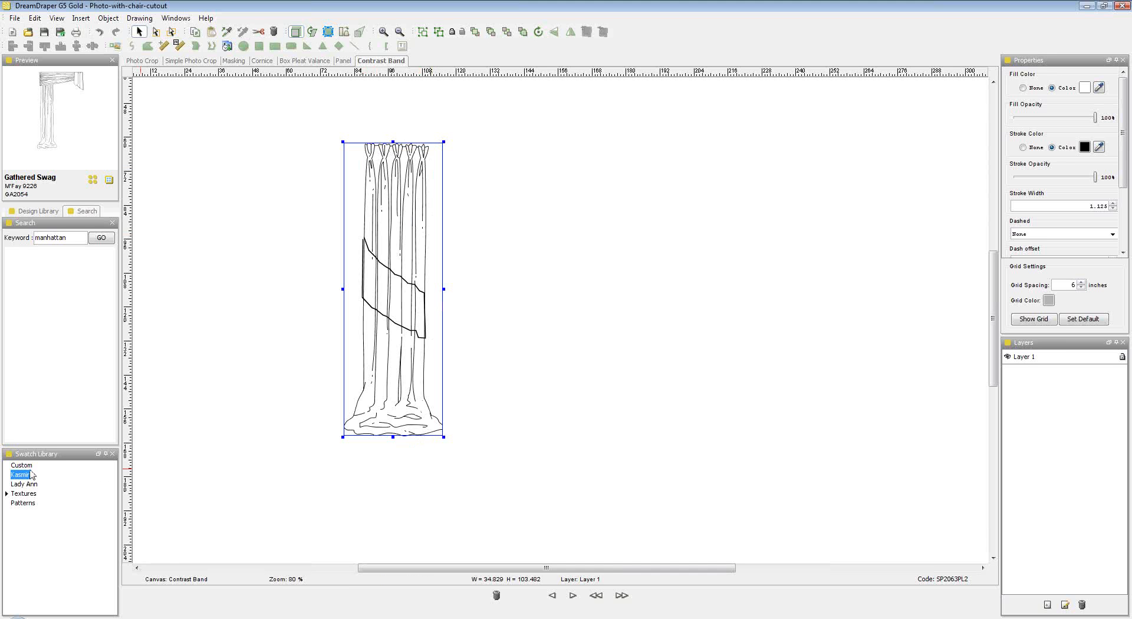
left_click(22, 484)
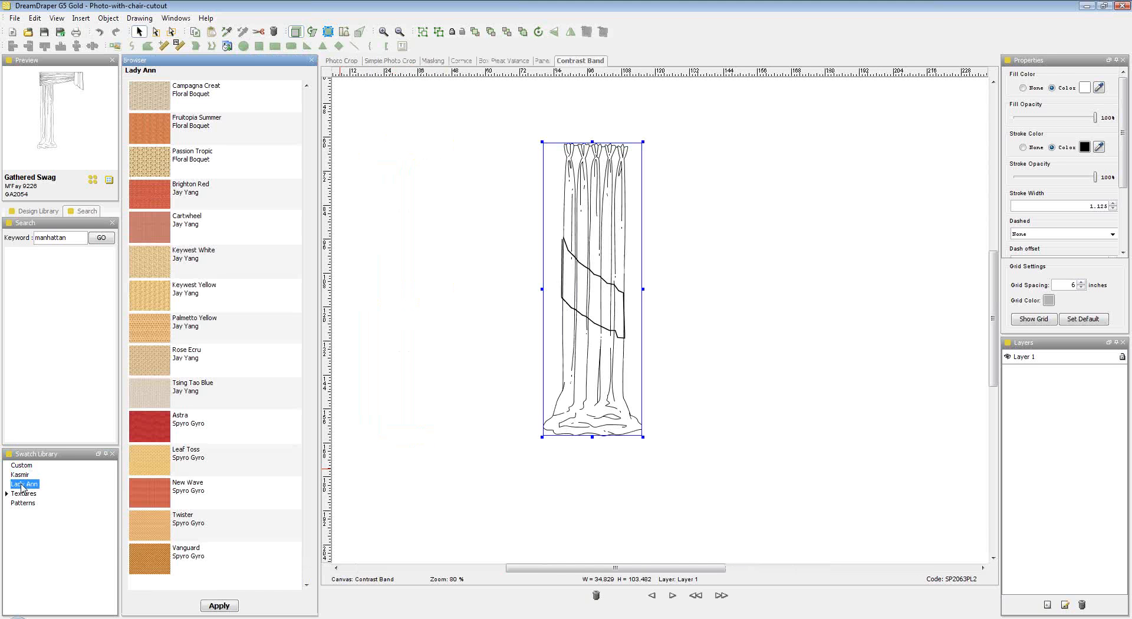
double_click(156, 420)
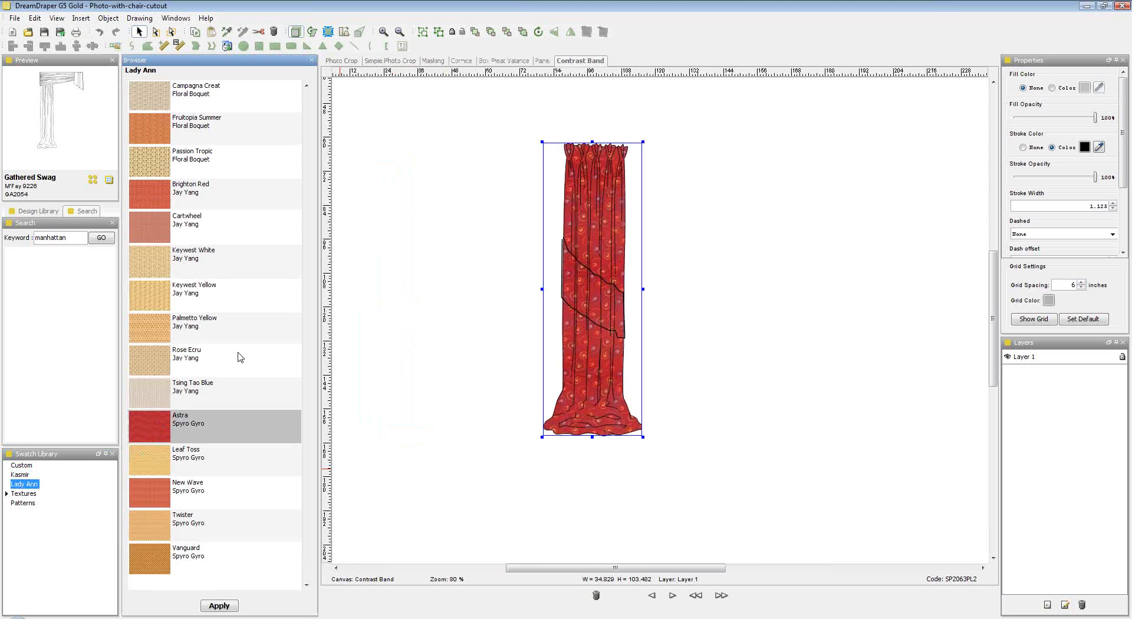
left_click(312, 60)
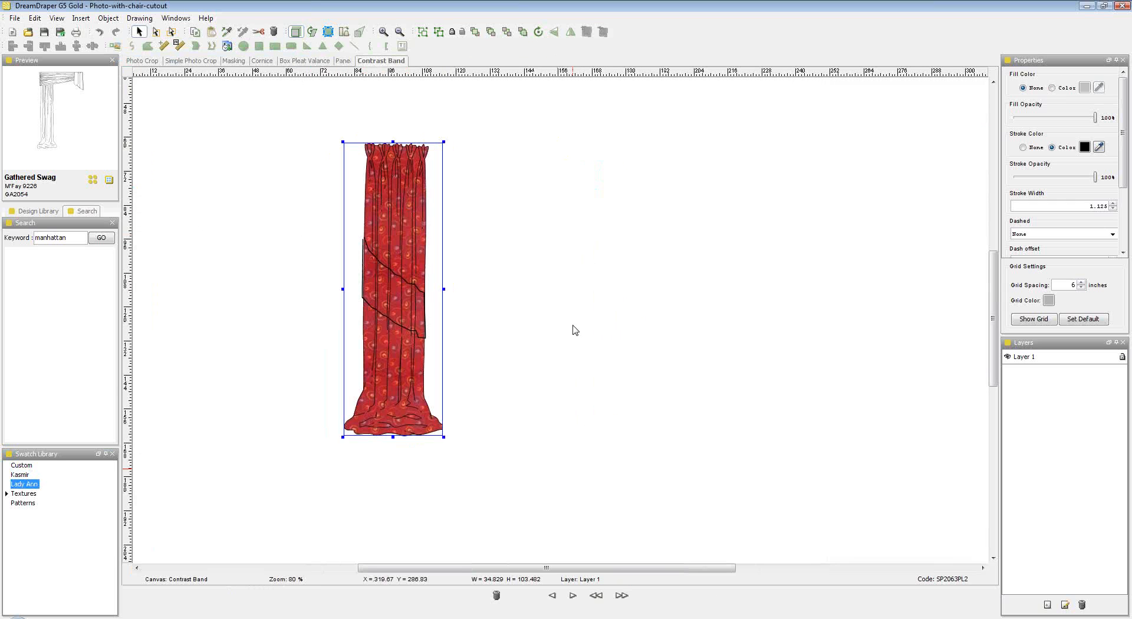
Fill the diagonal contrast band with an orange-red colour sampled from the drape fabric.
left_click(487, 317)
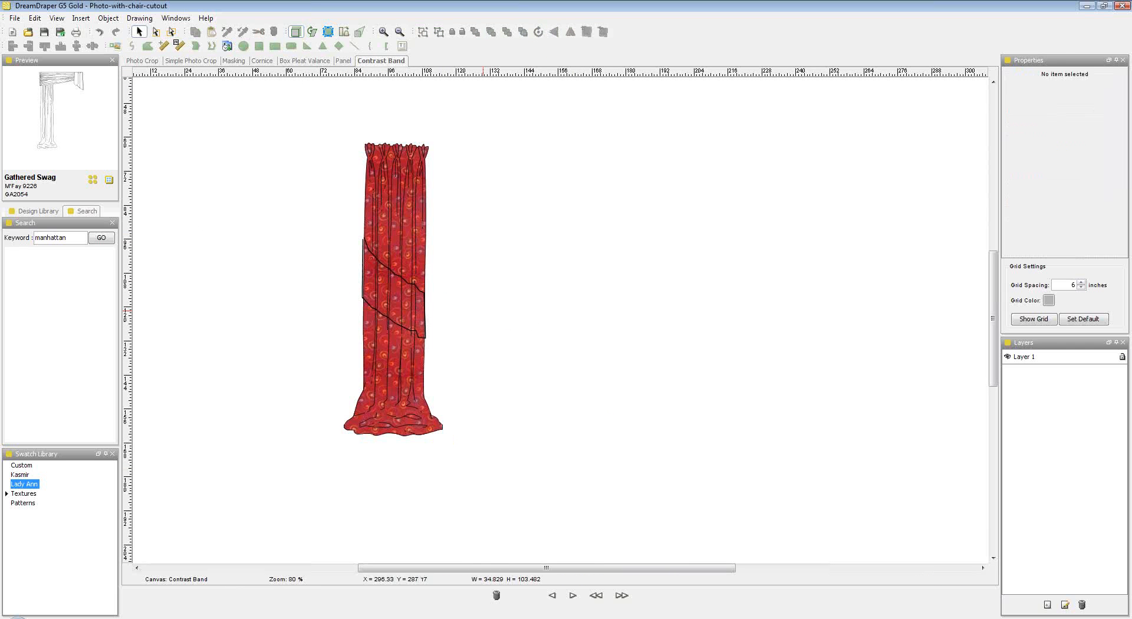
mouse_move(320, 222)
left_mouse_down()
mouse_move(459, 320)
mouse_move(472, 366)
left_mouse_up()
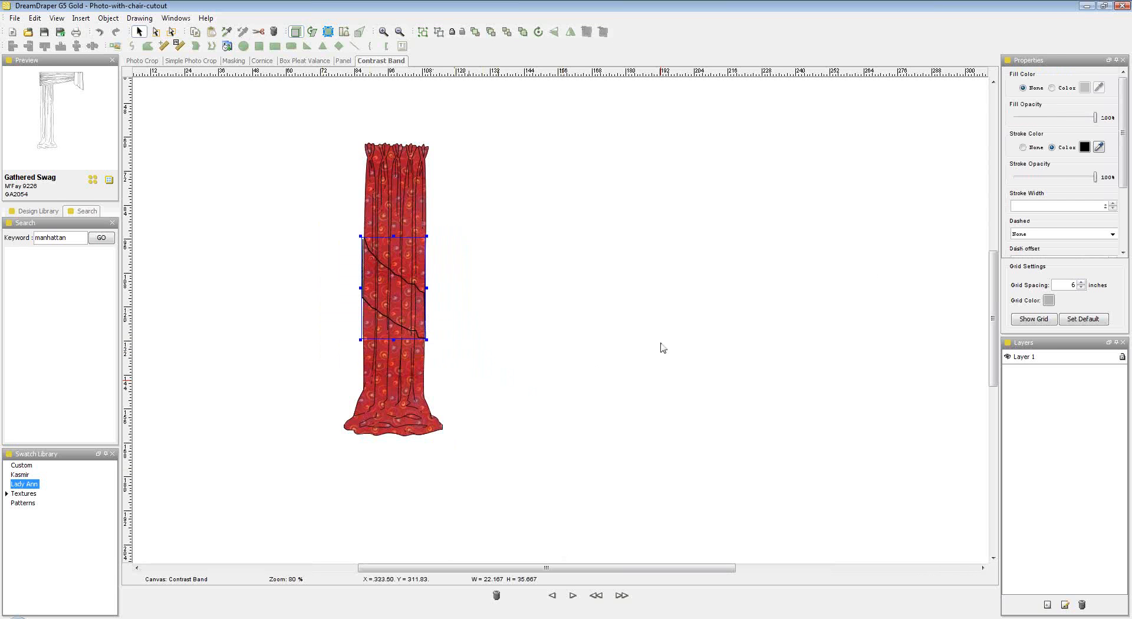
left_click(1054, 88)
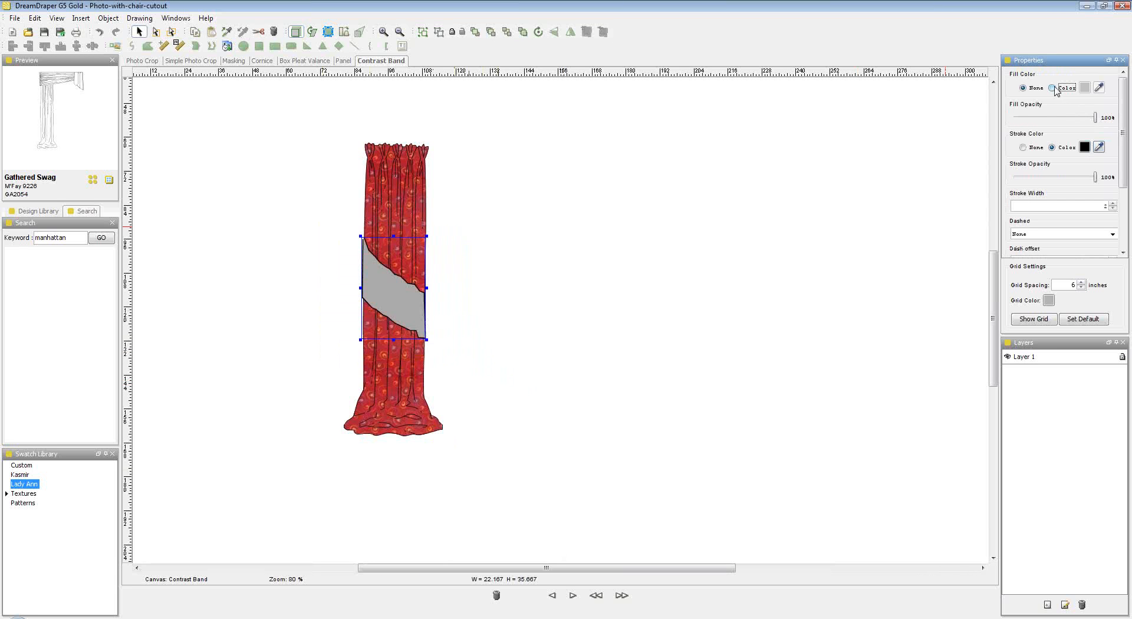
left_click(1099, 89)
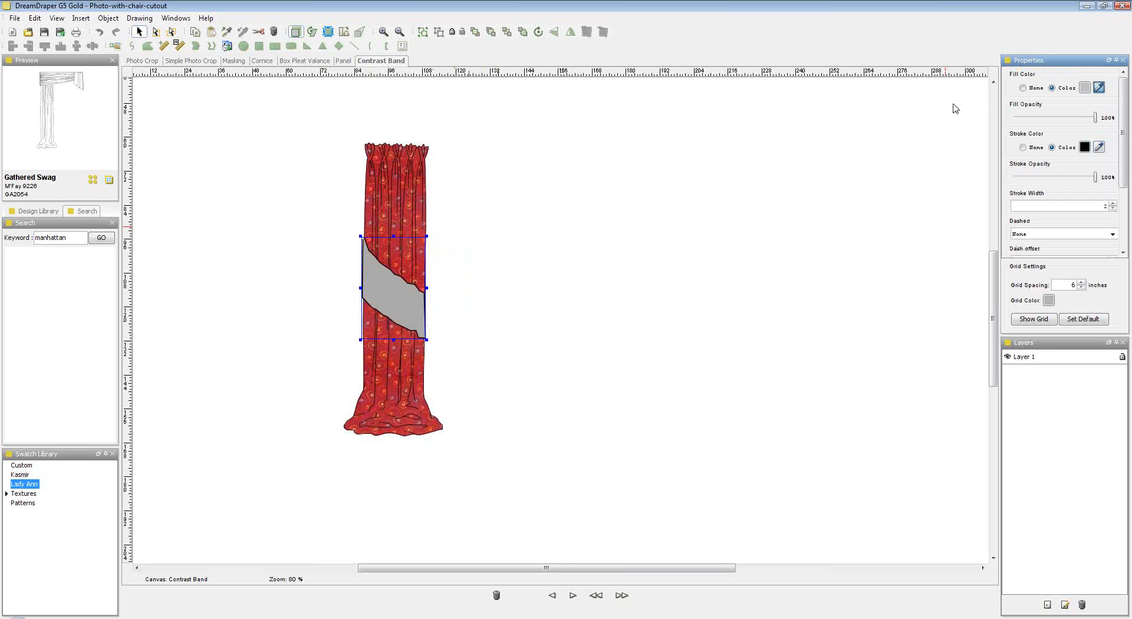
left_click(412, 211)
left_click(498, 254)
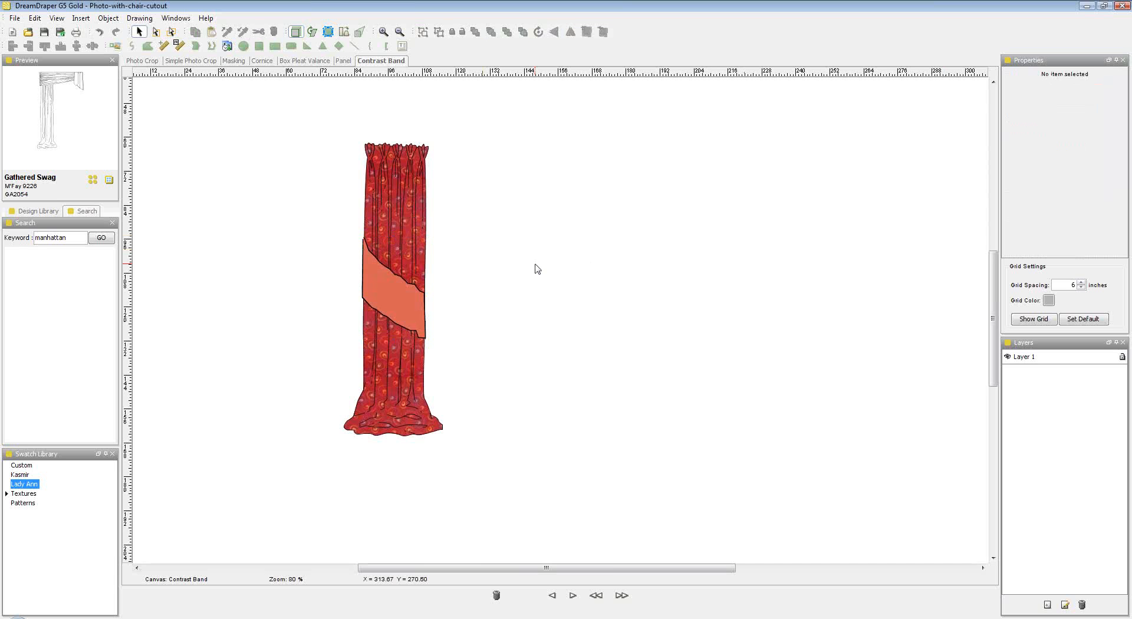
Ungroup the drape and send the contrast band back one level behind the drape's fold lines.
left_click(415, 199)
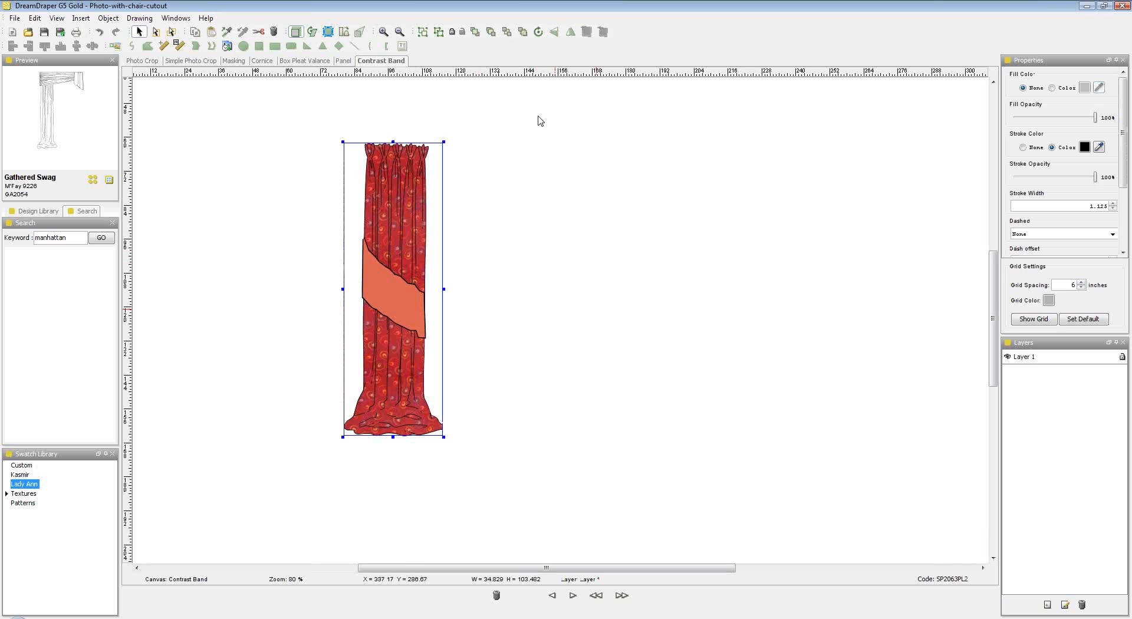
left_click(438, 33)
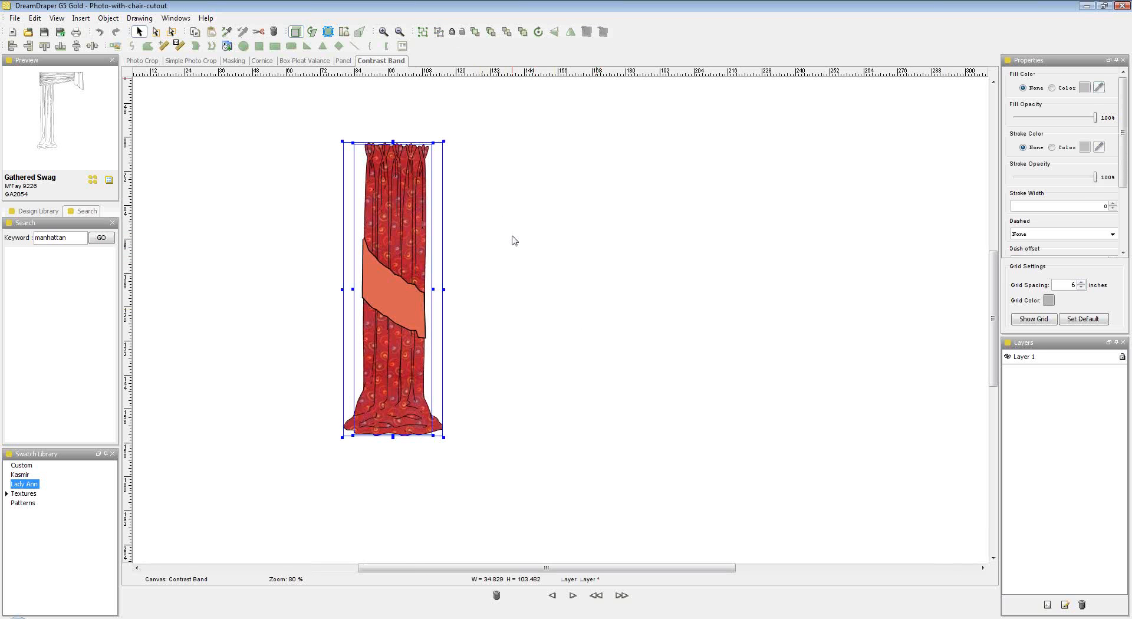
left_click(575, 337)
mouse_move(294, 216)
left_mouse_down()
mouse_move(429, 298)
mouse_move(480, 361)
left_mouse_up()
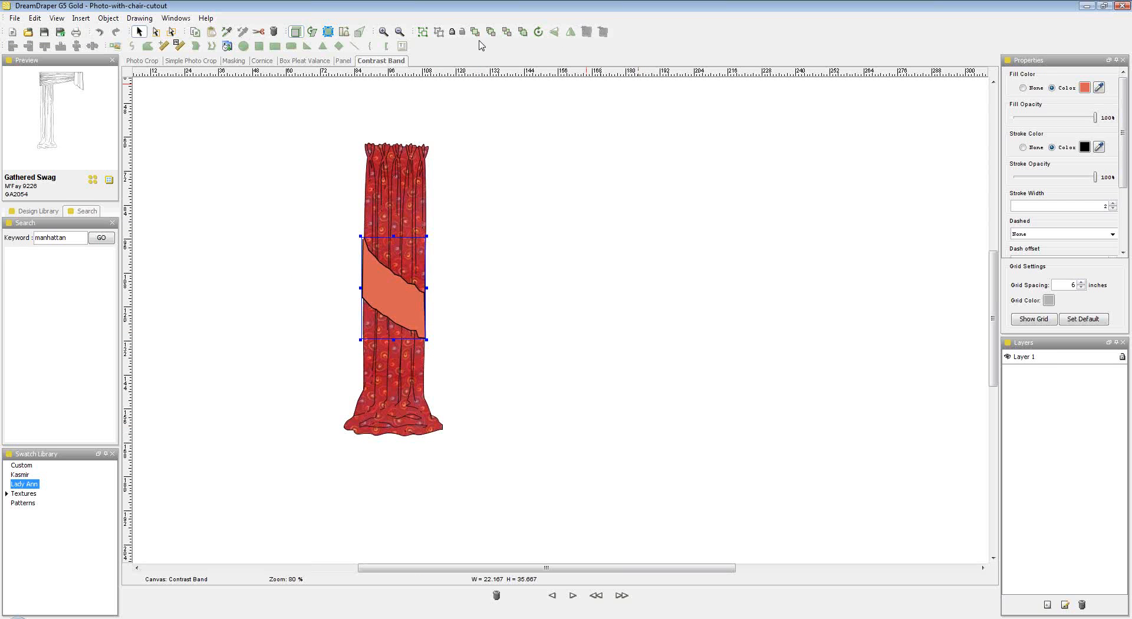
left_click(524, 33)
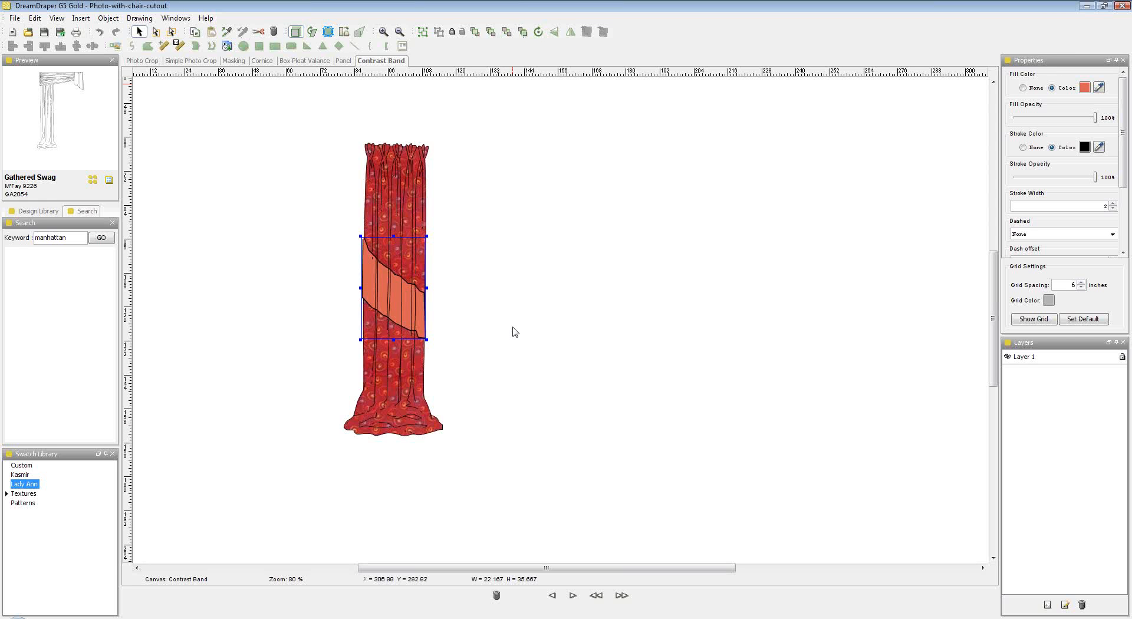
left_click(538, 339)
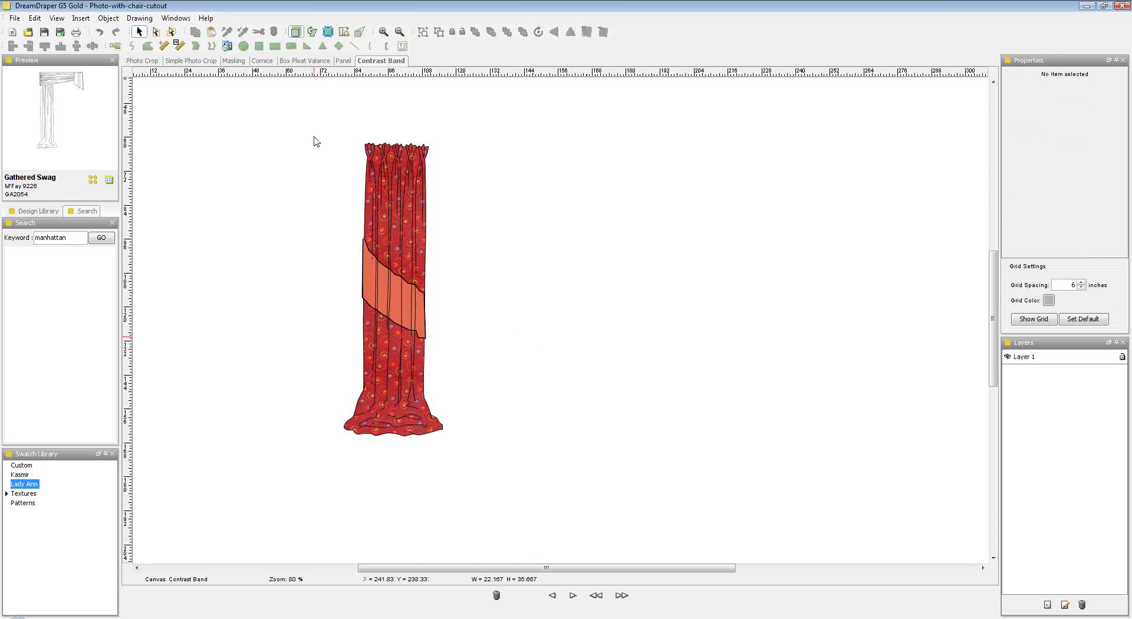
Group the drape's parts and the contrast band into one object.
mouse_move(279, 122)
left_mouse_down()
mouse_move(464, 220)
mouse_move(522, 494)
left_mouse_up()
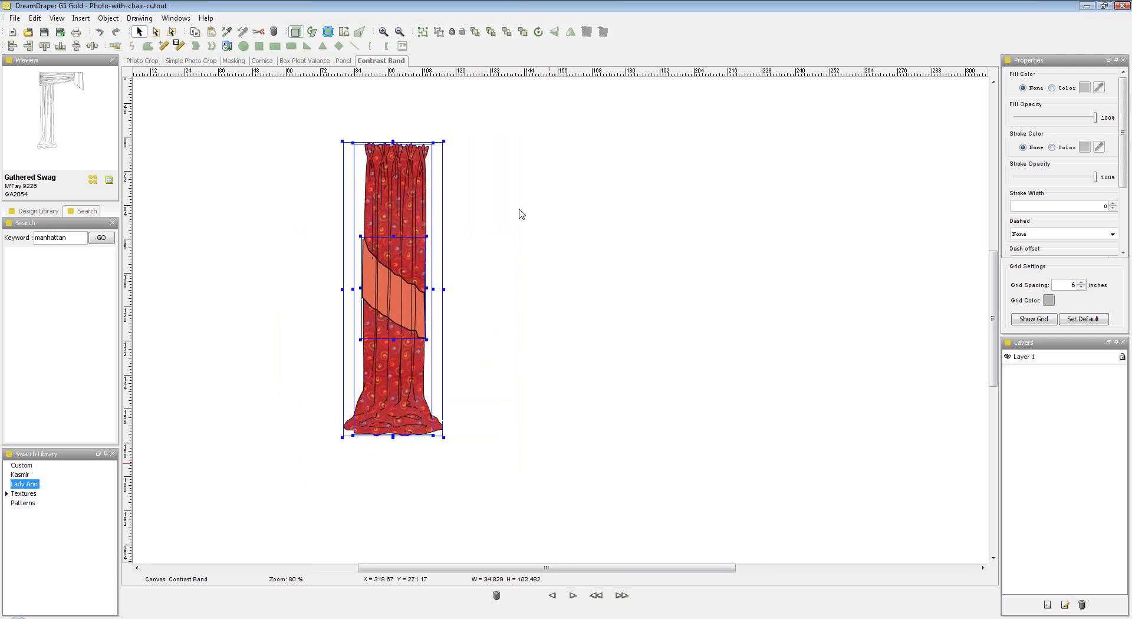
left_click(424, 33)
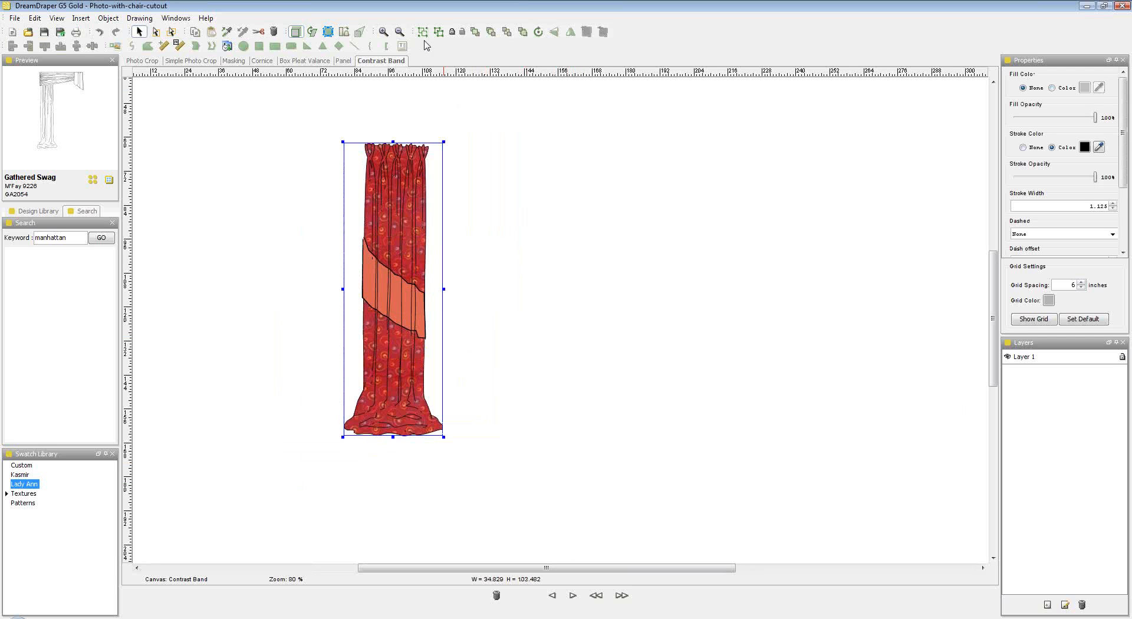
left_click(569, 363)
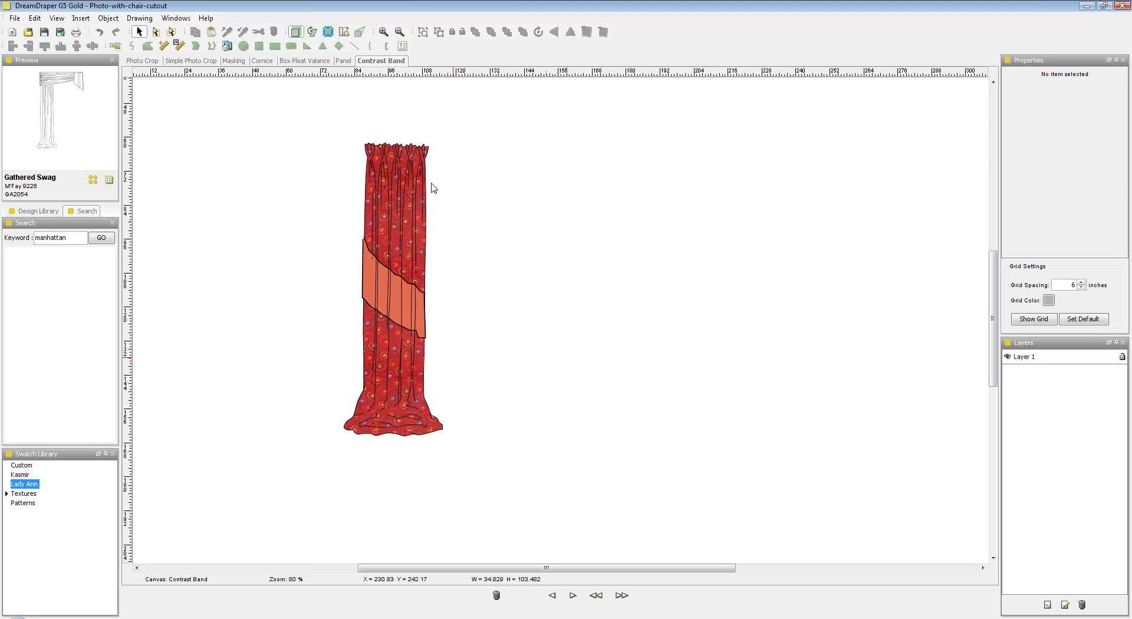
Set the stroke width of the grouped drape to 1.5.
left_click(409, 182)
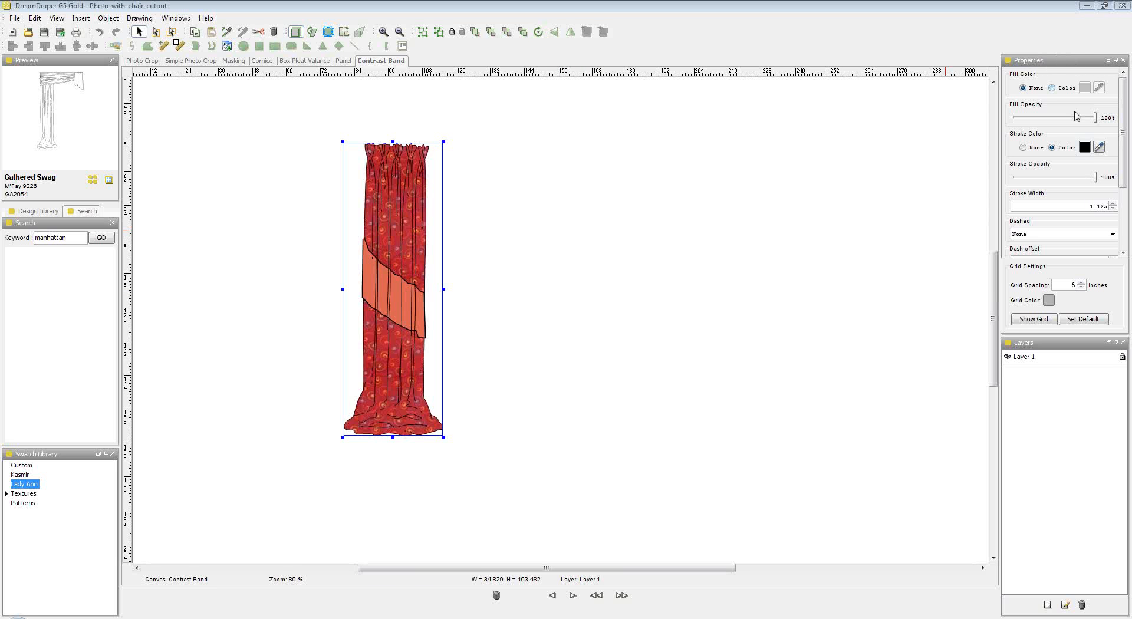
left_click(1113, 204)
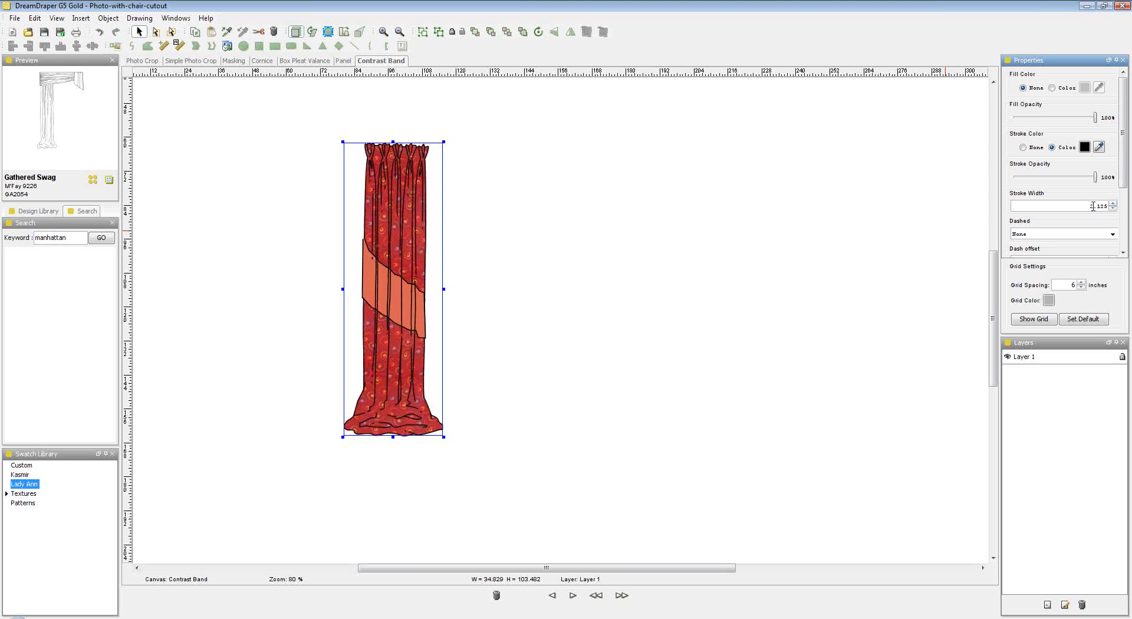
double_click(1096, 206)
type("1.5")
key("Return")
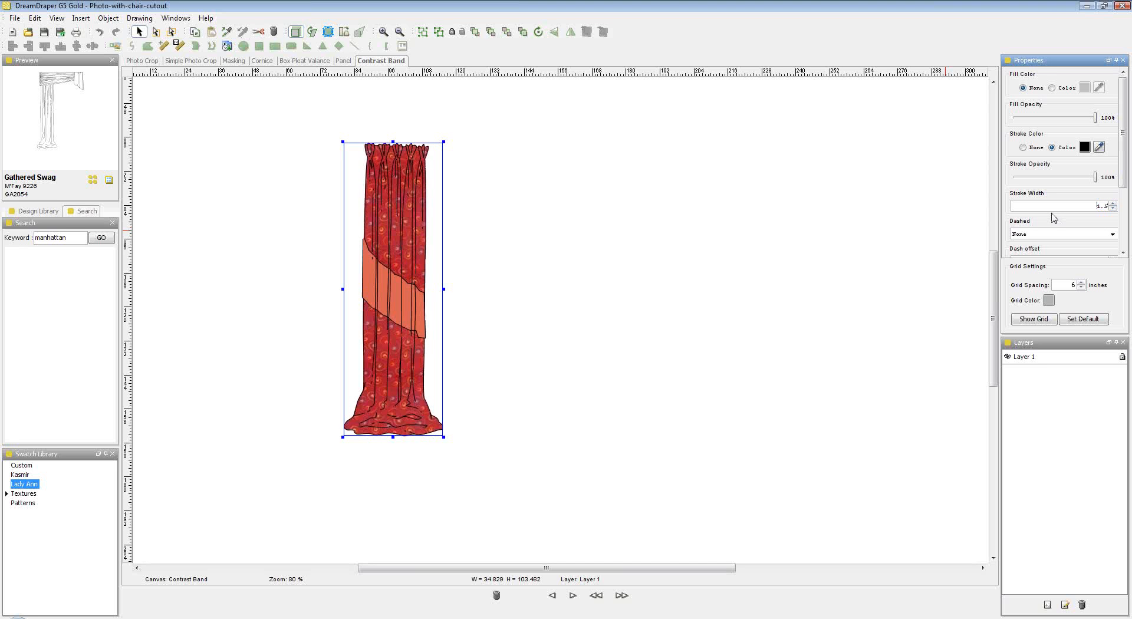
left_click(658, 353)
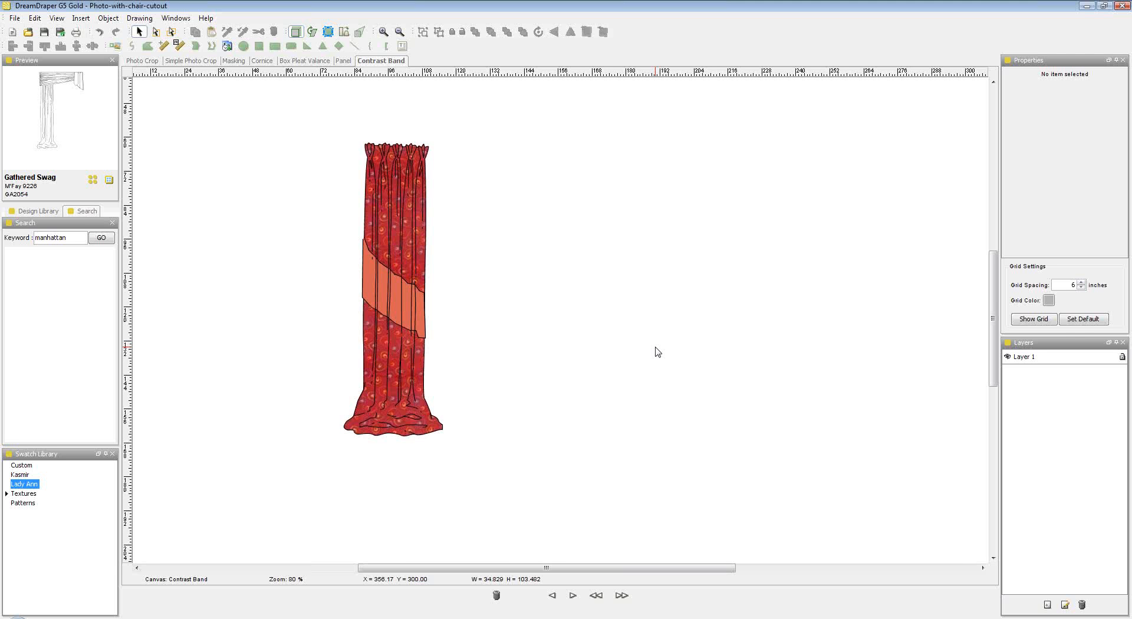
On the Simple Photo Crop canvas, trace a closed outline around the armchair in the bare window photo, about 36 by 60.7 inches.
left_click(201, 61)
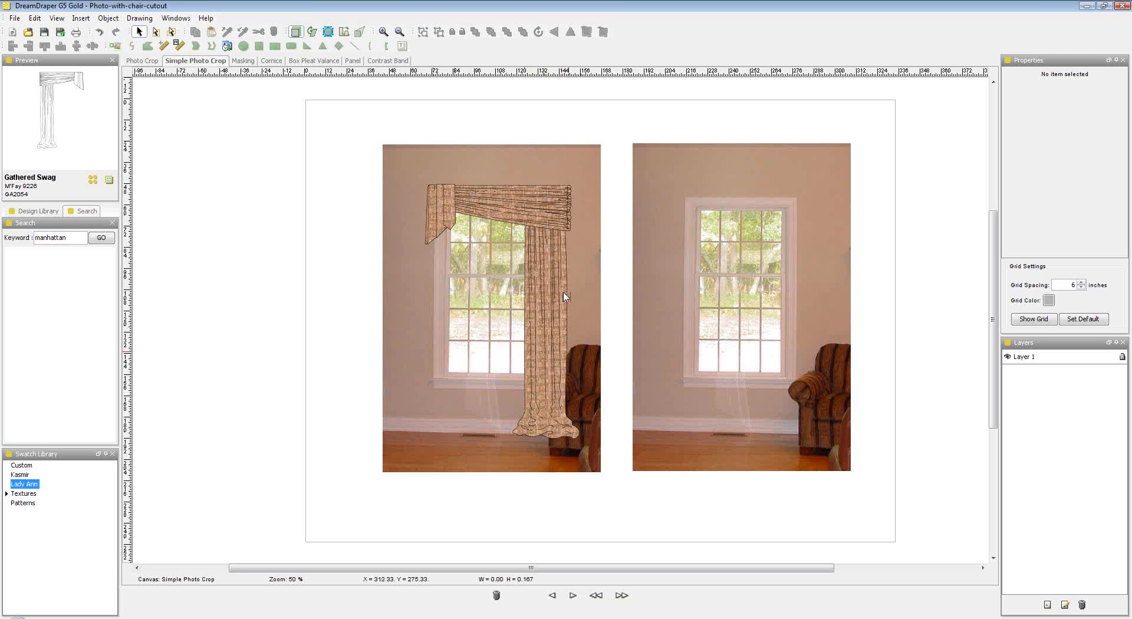
left_click(539, 424)
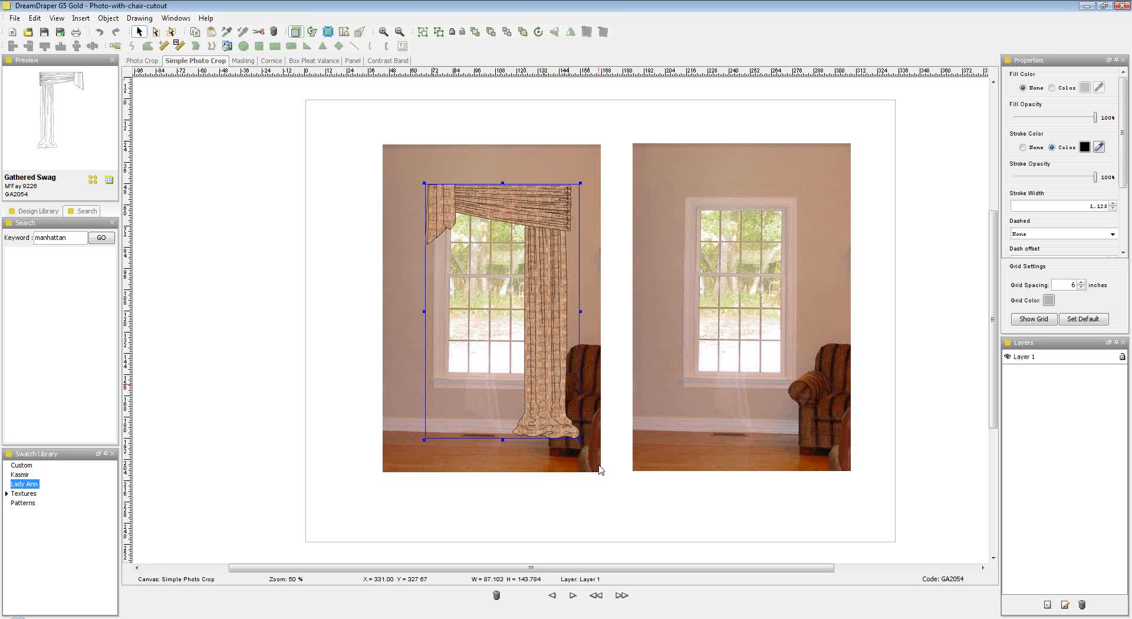
left_click(608, 502)
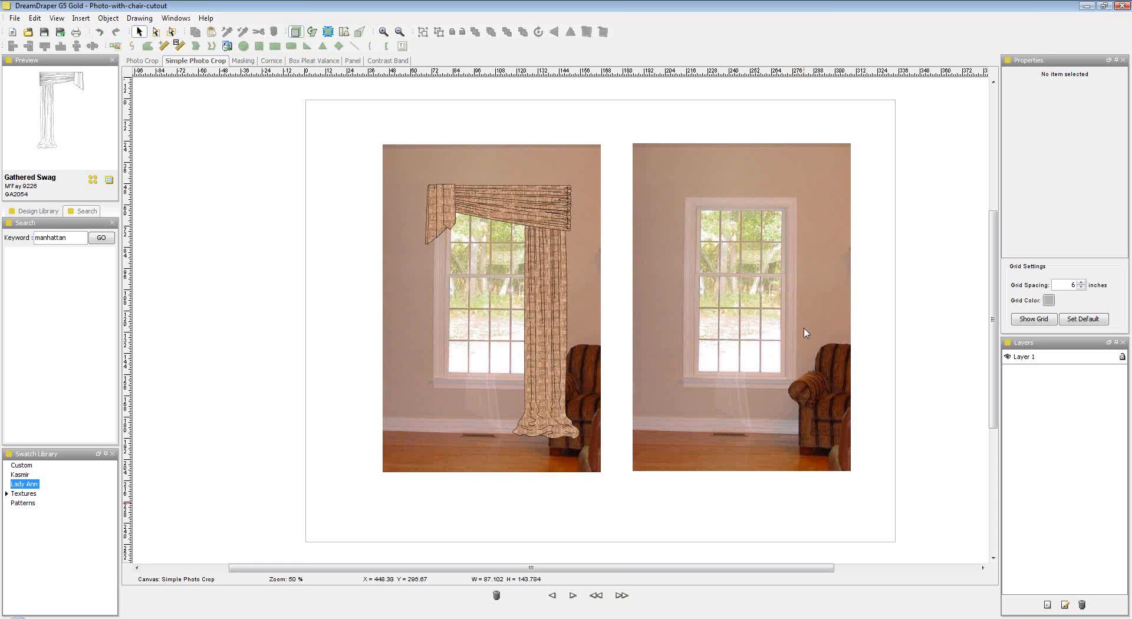
left_click(132, 47)
mouse_move(837, 344)
left_mouse_down()
mouse_move(851, 343)
mouse_move(853, 447)
left_mouse_up()
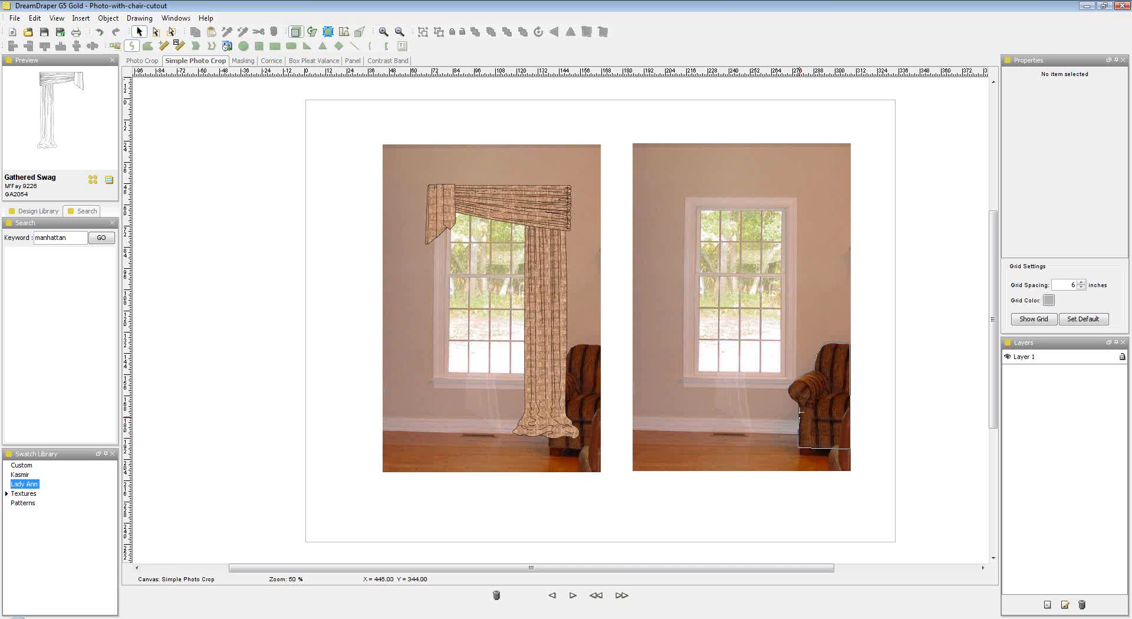
left_click(790, 389)
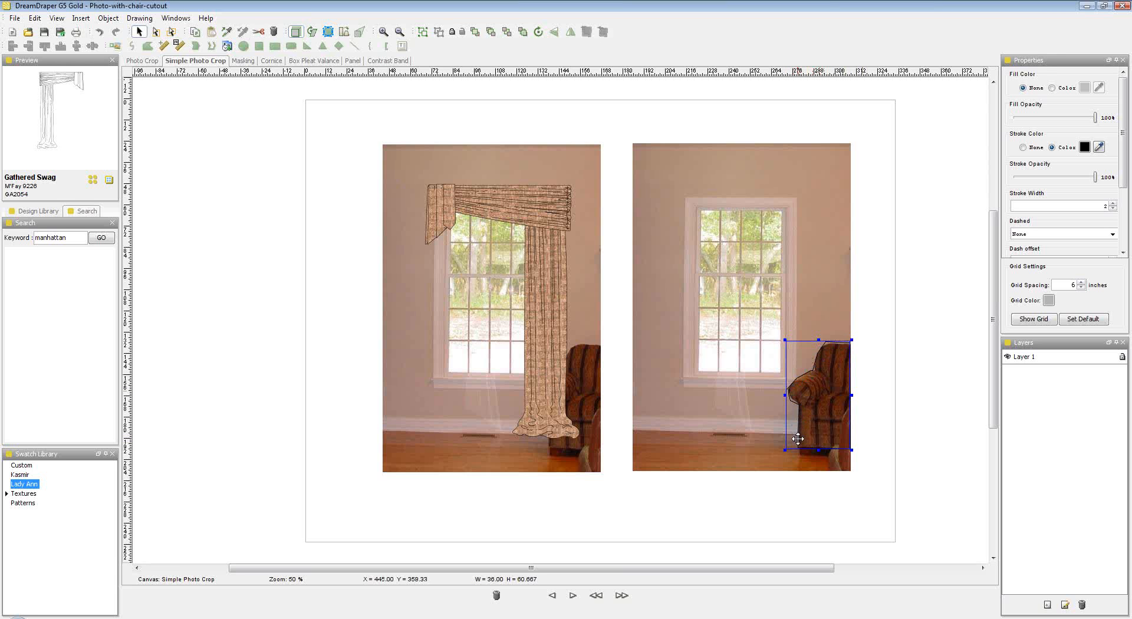
Check the armchair outline's edit points and crop the bare window photo to that outline.
left_click(327, 31)
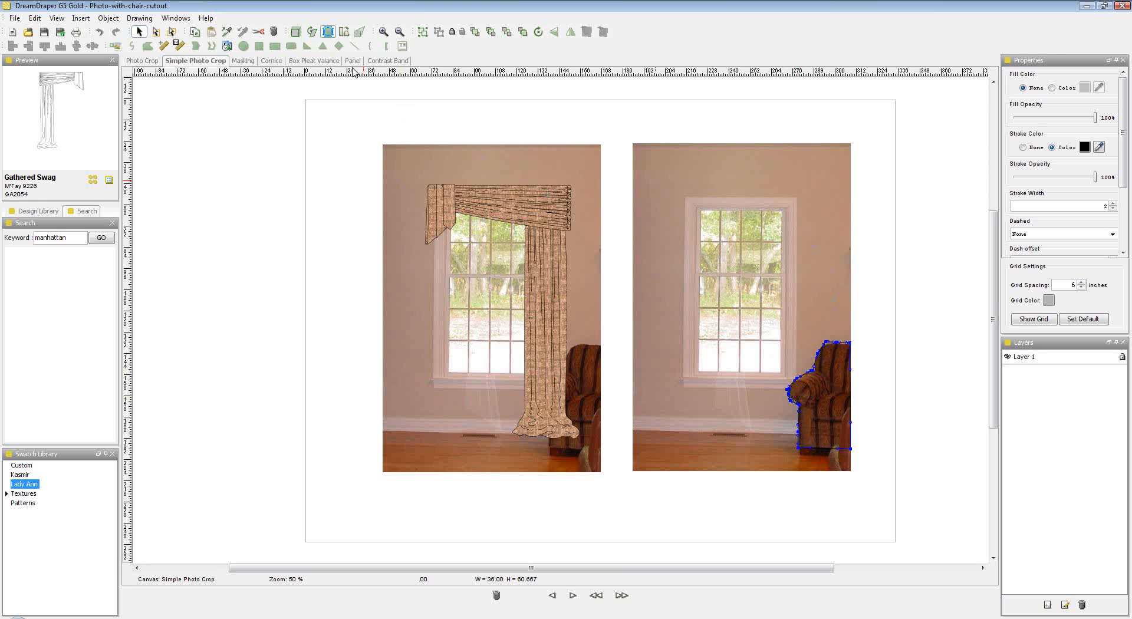
left_click(297, 33)
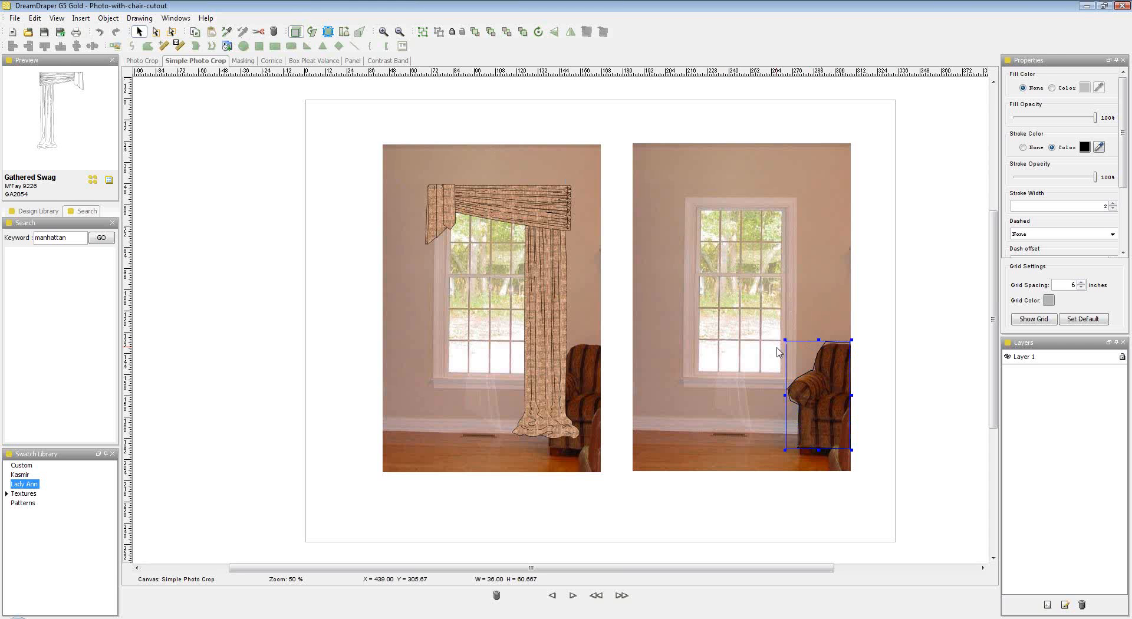
left_click(830, 238)
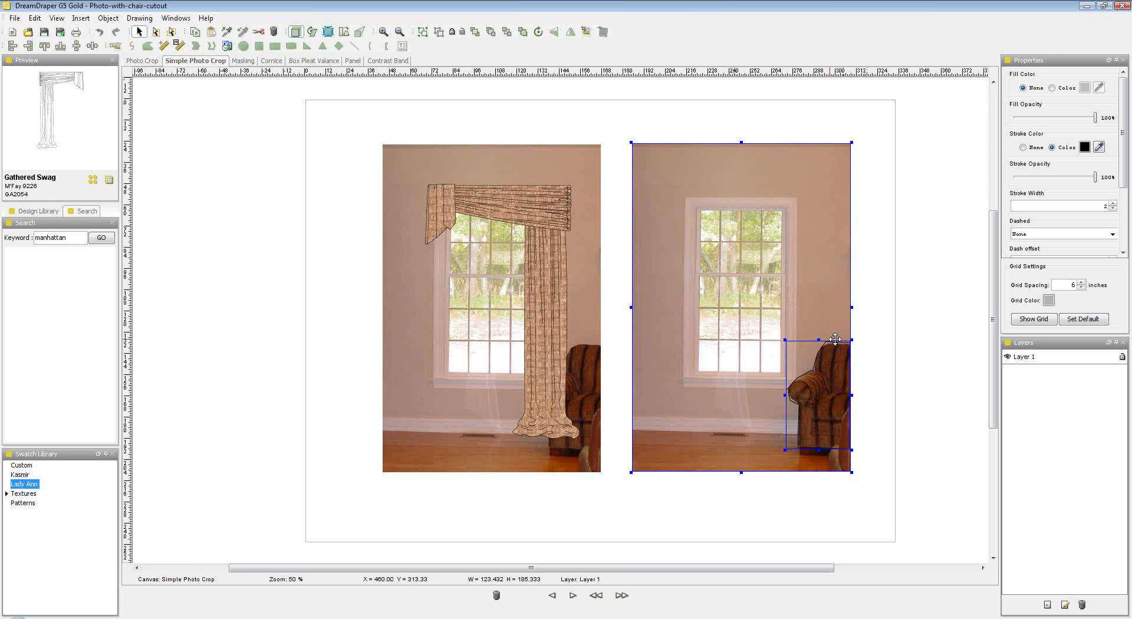
left_click(587, 34)
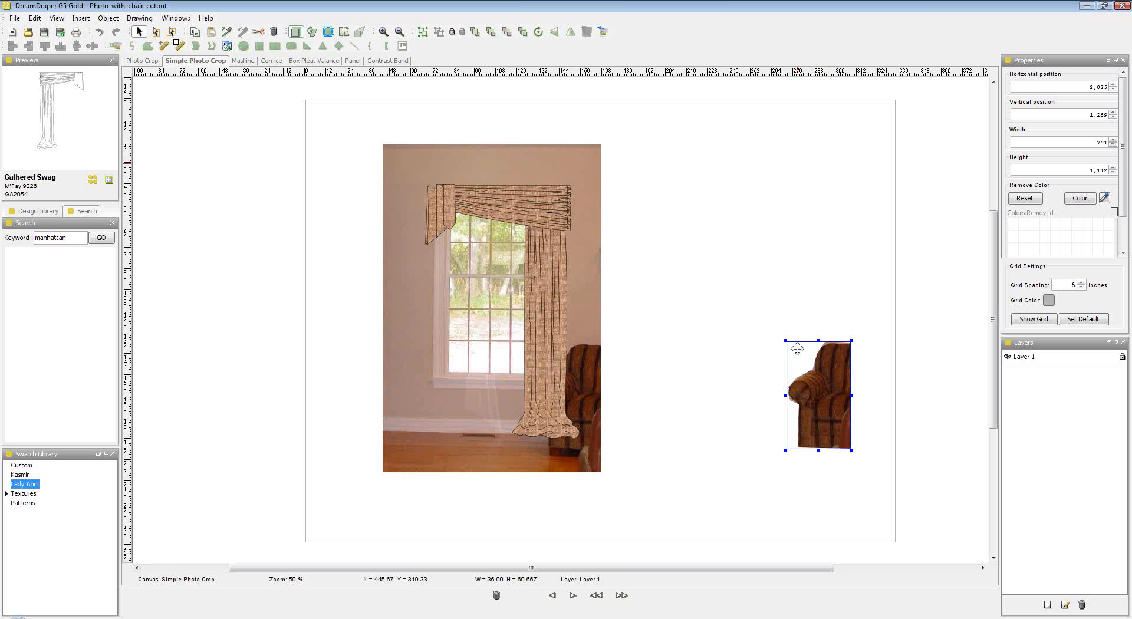
Place the armchair cutout over the matching chair in the curtained photo and bring it in front of the drape.
left_click_drag(826, 373, 557, 375)
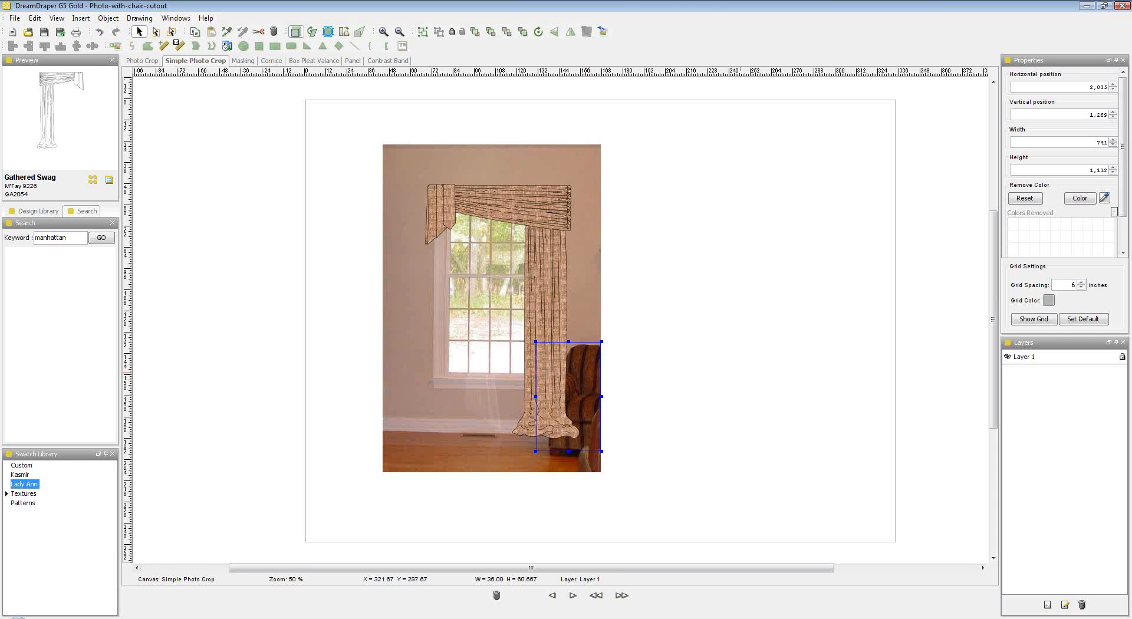
left_click(475, 32)
left_click(654, 366)
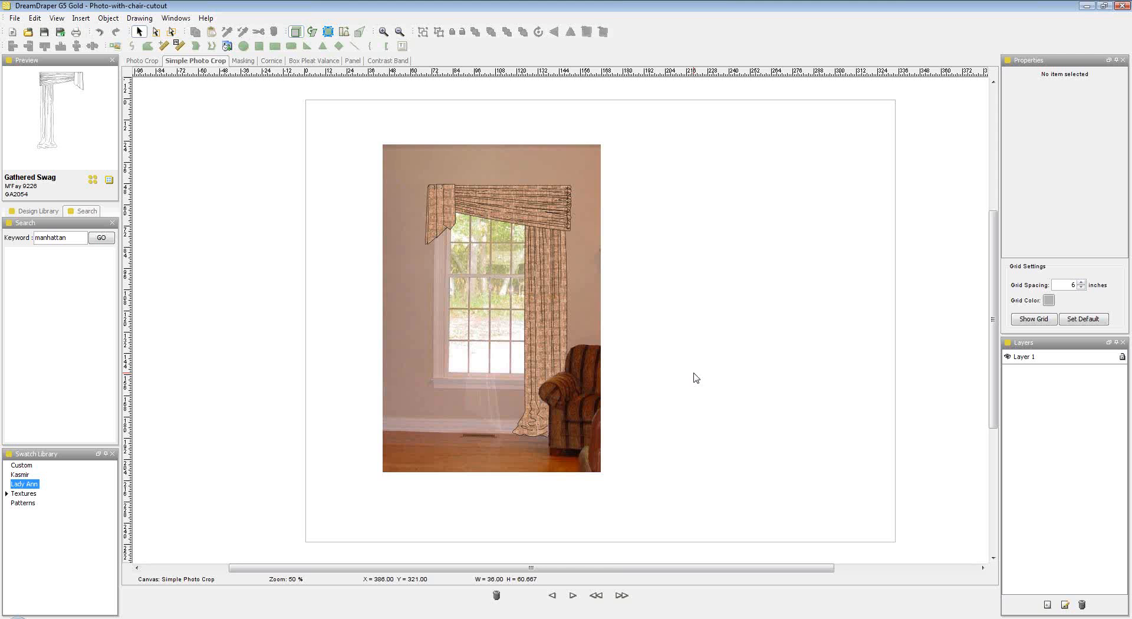
On the Photo Crop canvas, make Layer 2, Layer 3 and Layer 4 visible over the dining room photo.
left_click(143, 61)
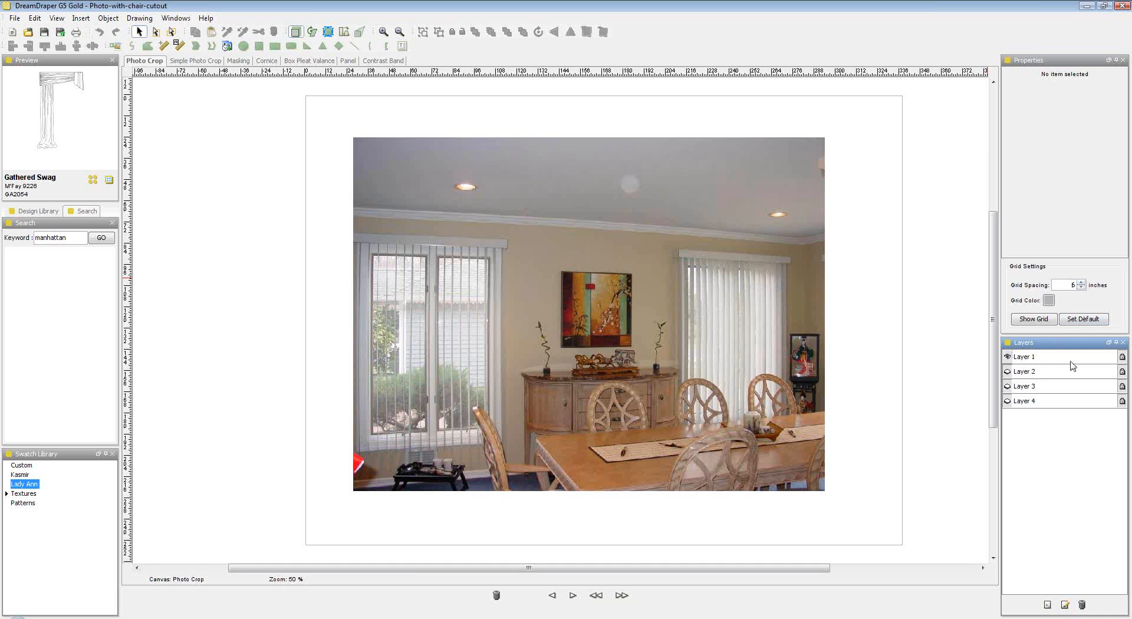
left_click(724, 309)
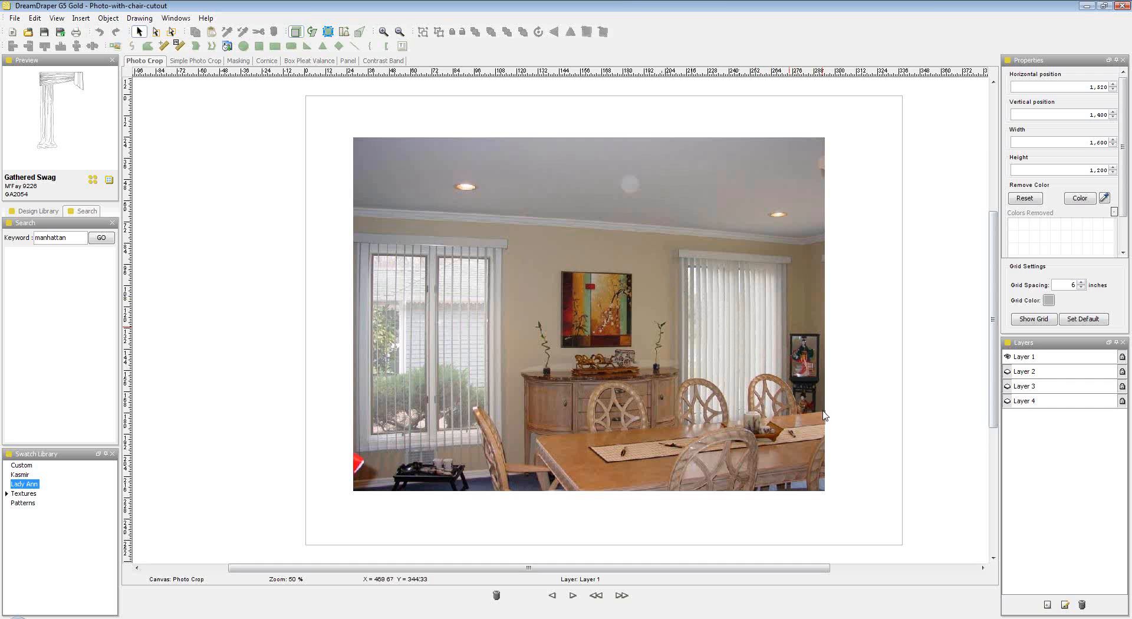
left_click(1008, 373)
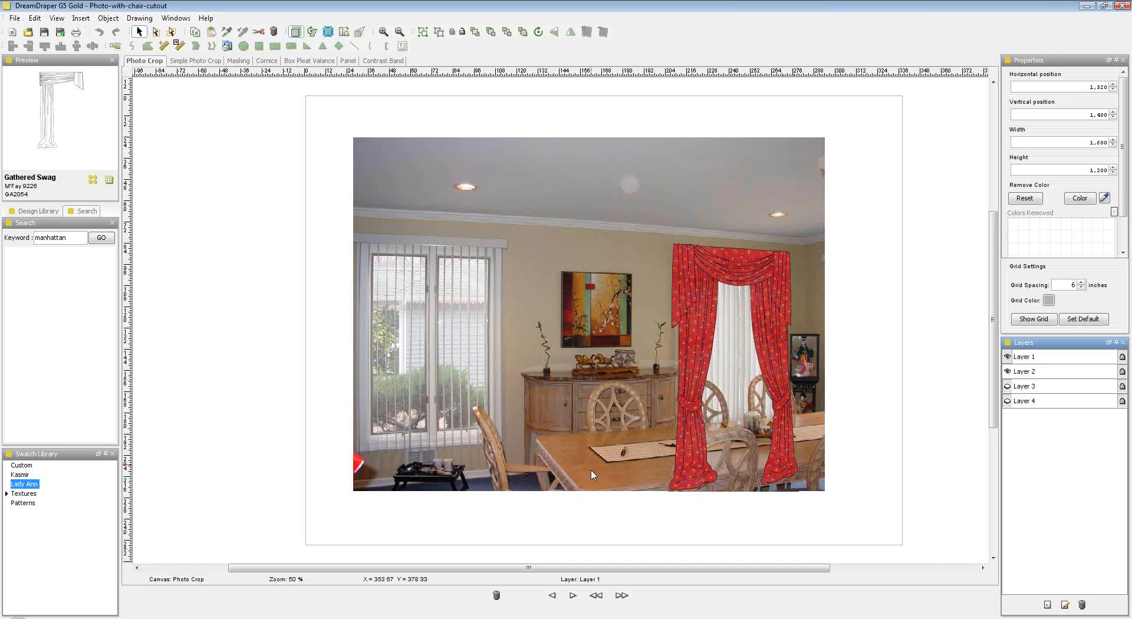
left_click(1008, 387)
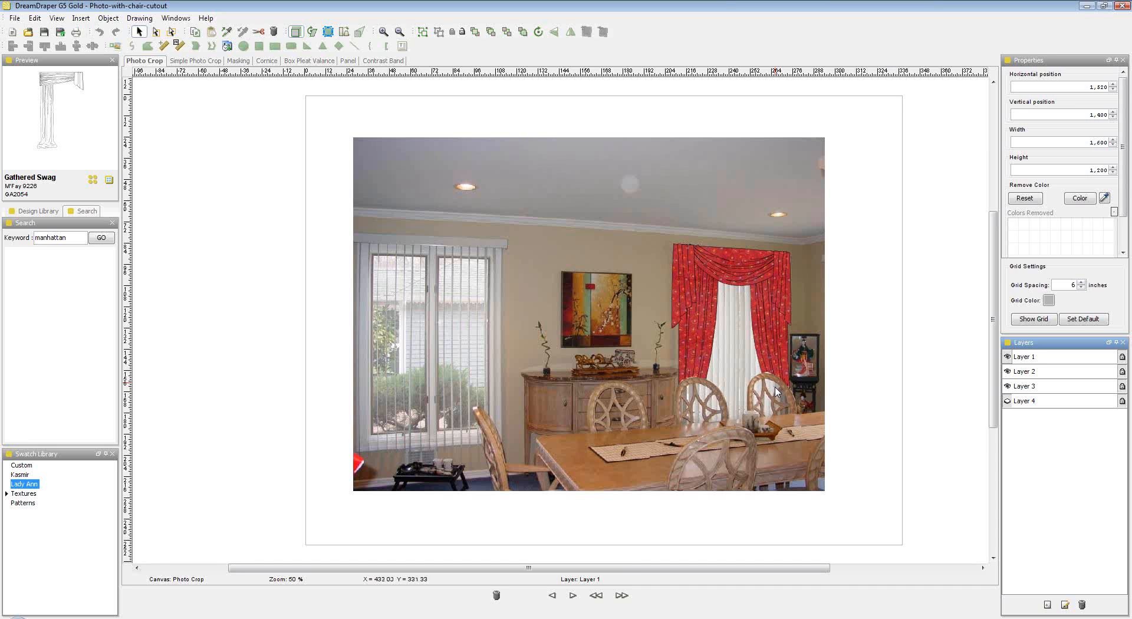
left_click(1007, 401)
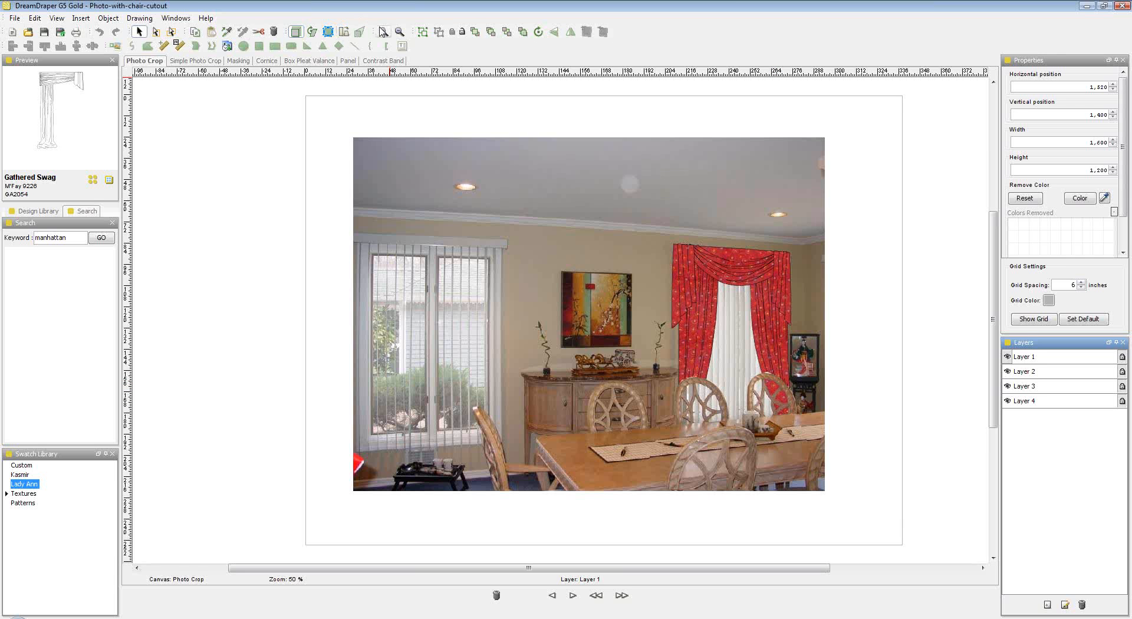
Unlock Layer 4, duplicate its small fabric piece within the chair back into the blank area beside the photo, and show the copy's edit points.
left_click(382, 32)
left_click(382, 32)
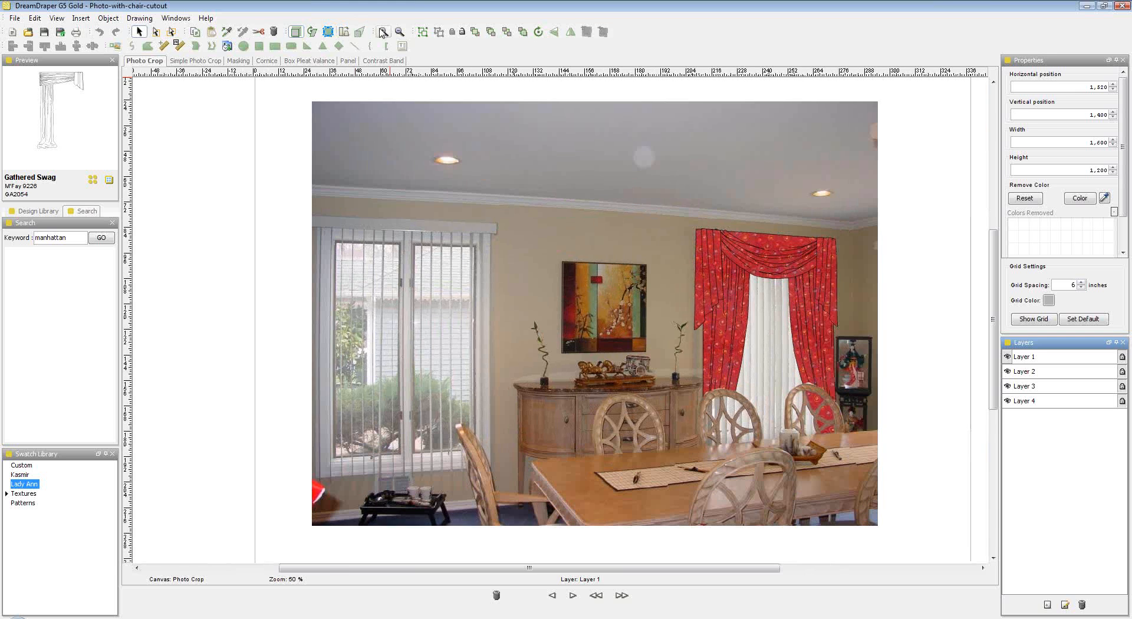
left_click_drag(665, 569, 749, 570)
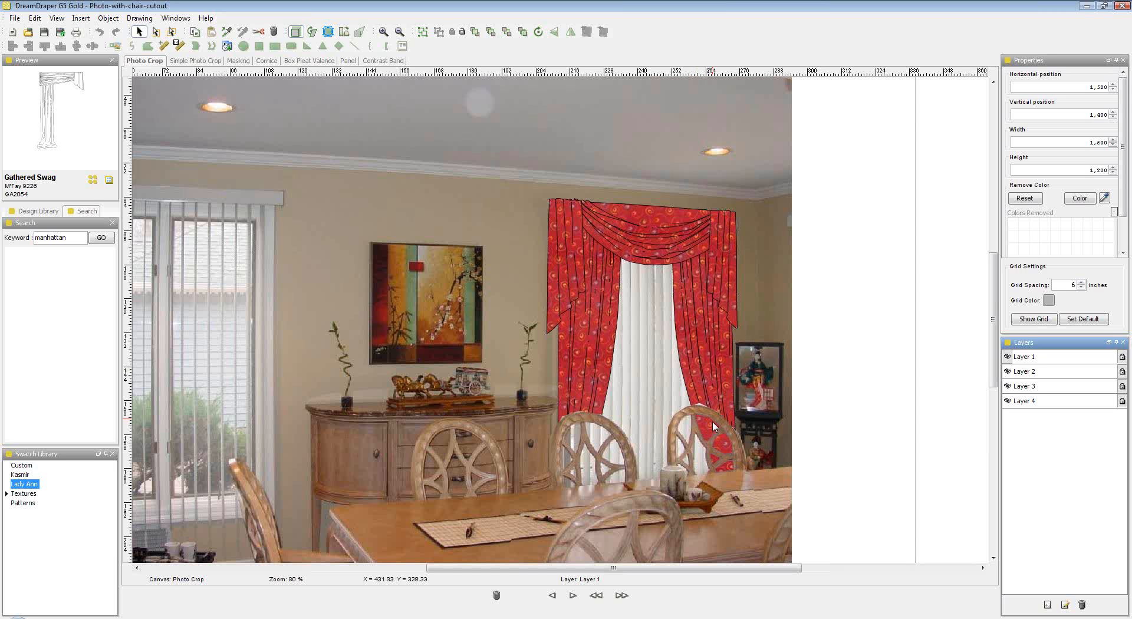
left_click(1123, 403)
left_click(716, 430)
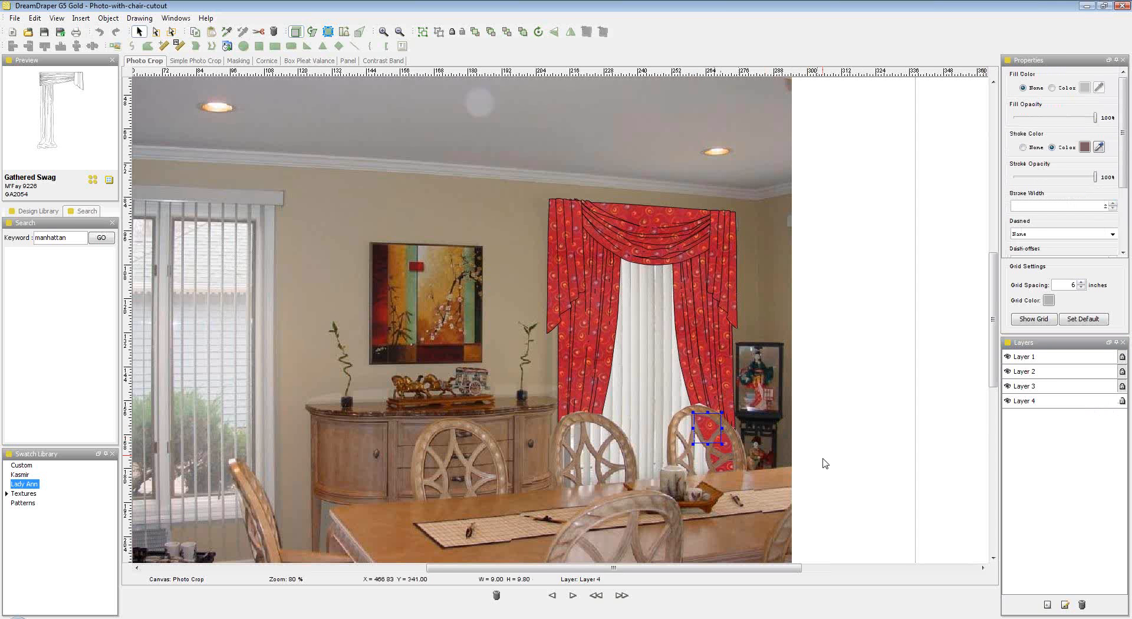
left_click(212, 34)
left_click_drag(729, 446, 848, 405)
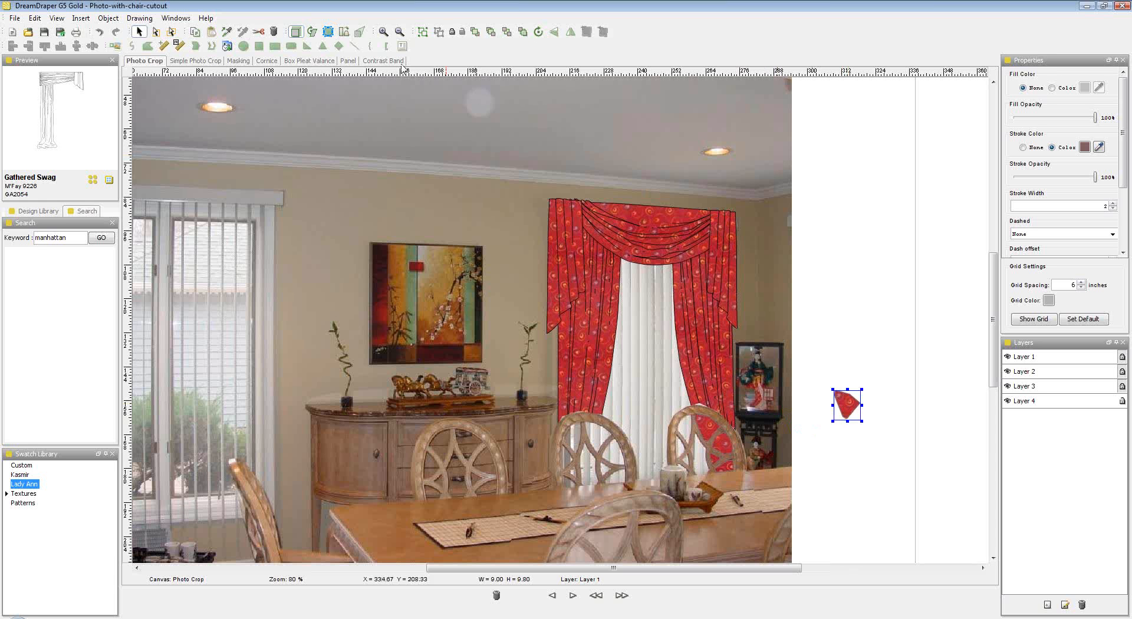
left_click(329, 31)
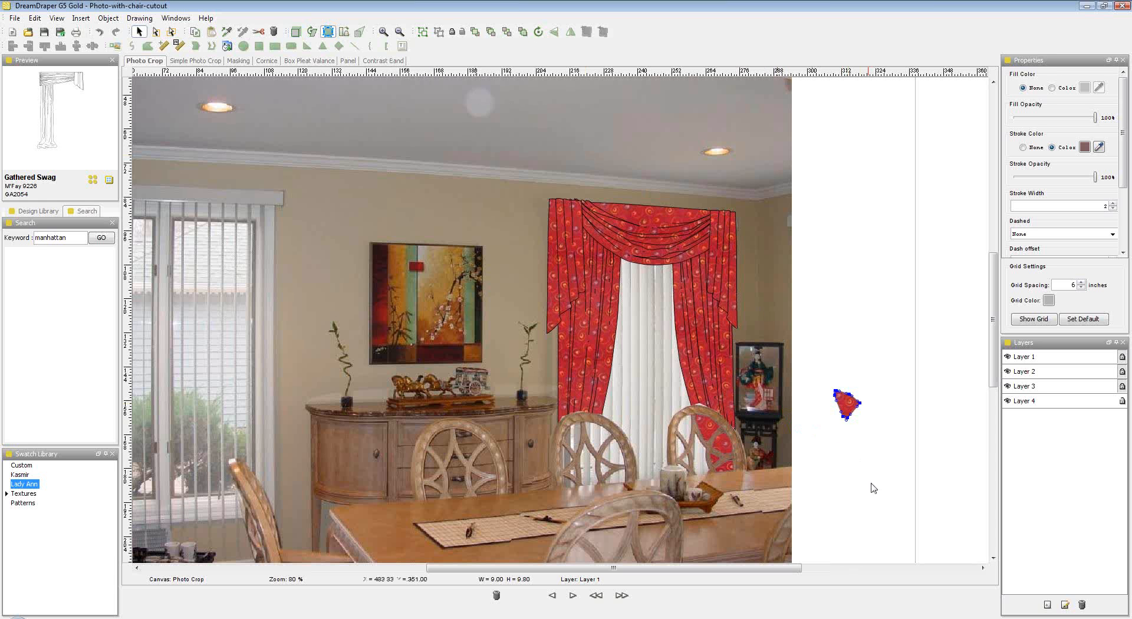